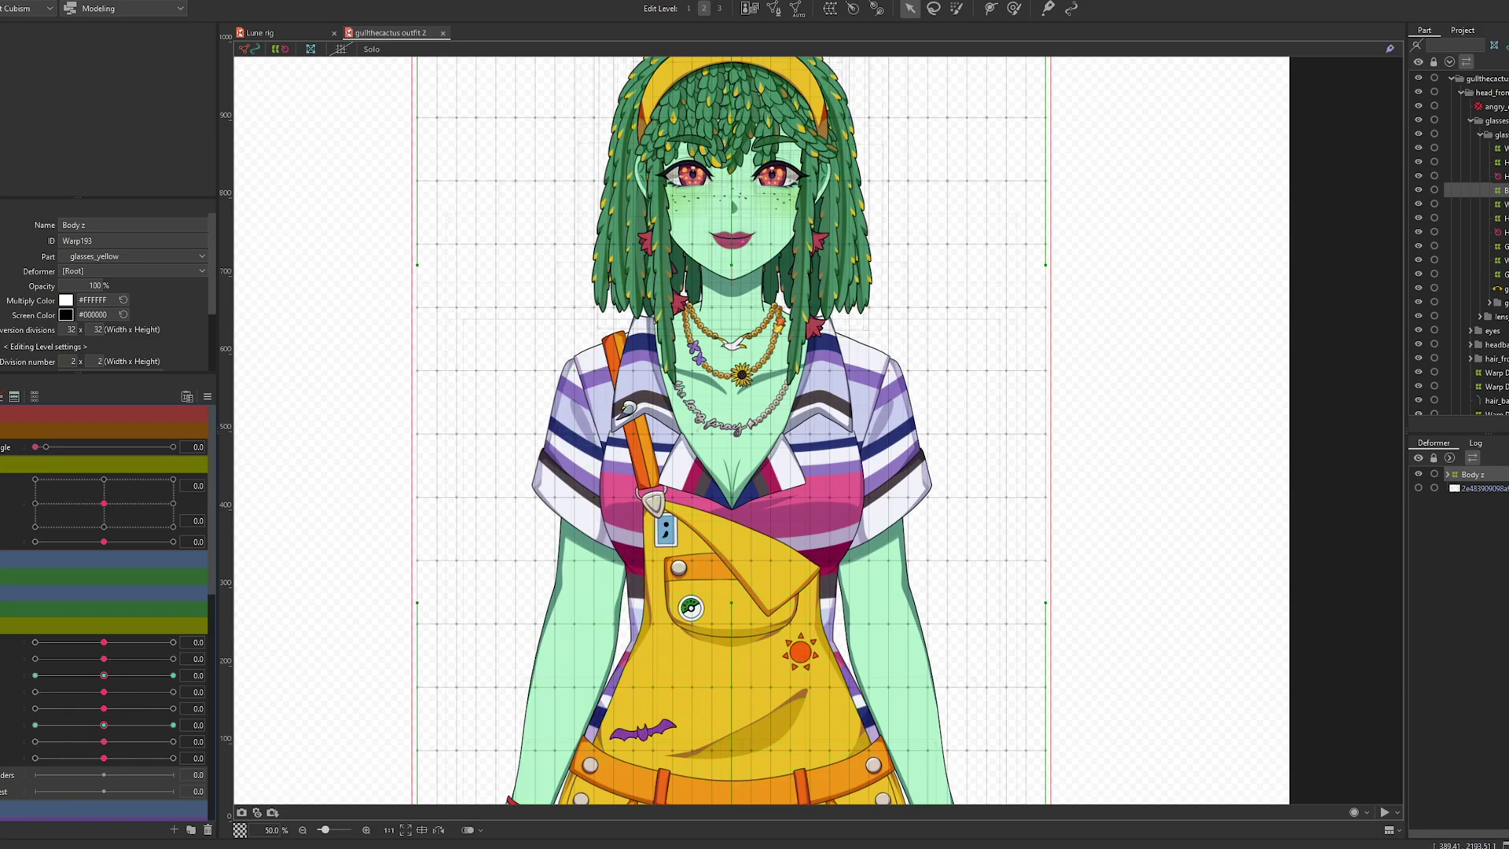
# Step: Create a warp deformer named Shoulders as the parent of the Body deformer inside Body z
pyautogui.click(1447, 474)
pyautogui.click(1452, 503)
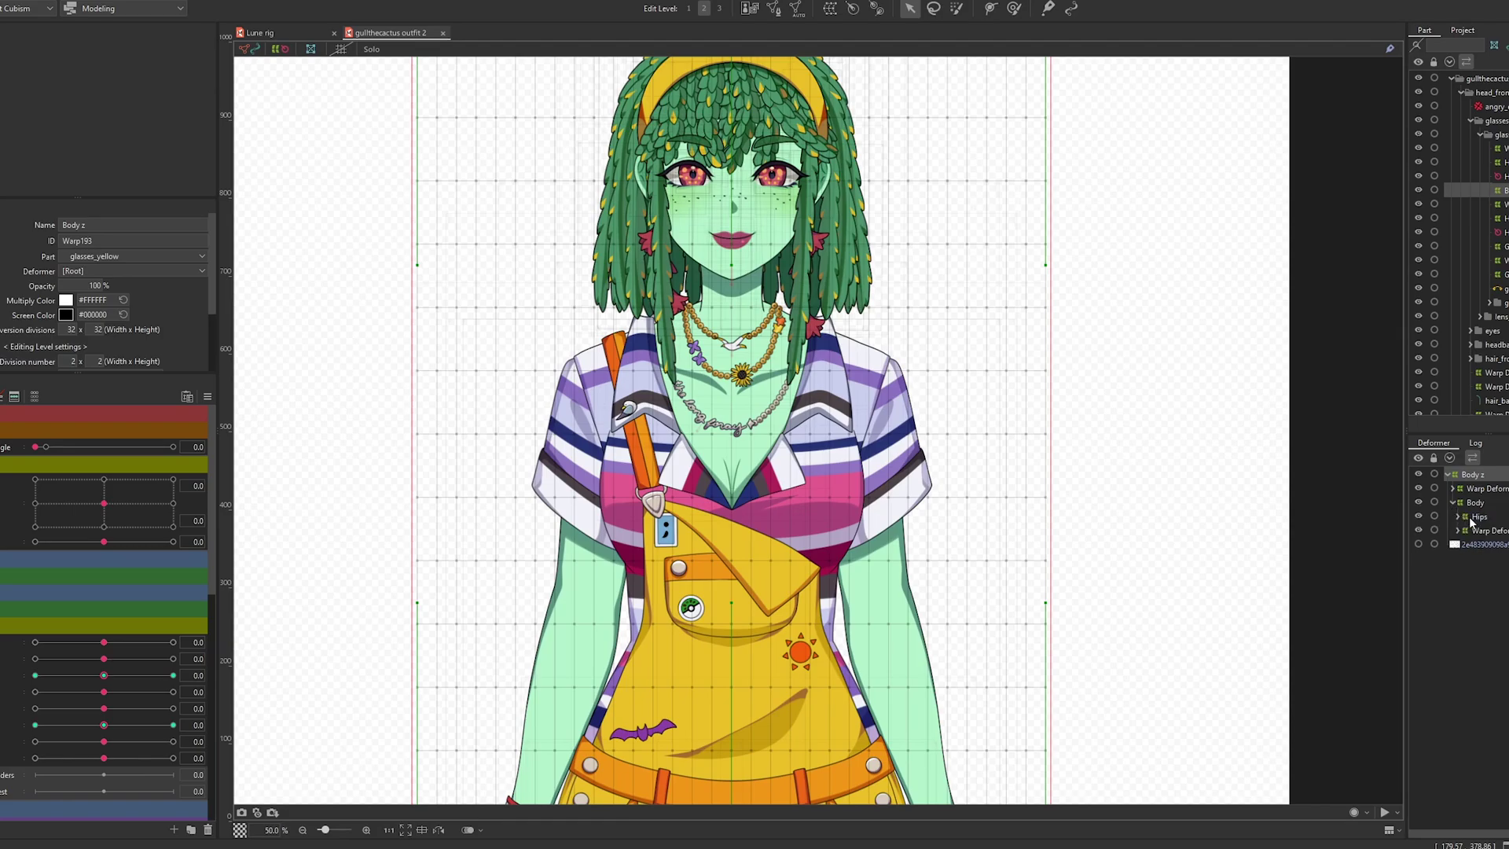
pyautogui.click(1458, 517)
pyautogui.click(1457, 517)
pyautogui.click(1477, 518)
pyautogui.click(1459, 531)
pyautogui.click(1475, 502)
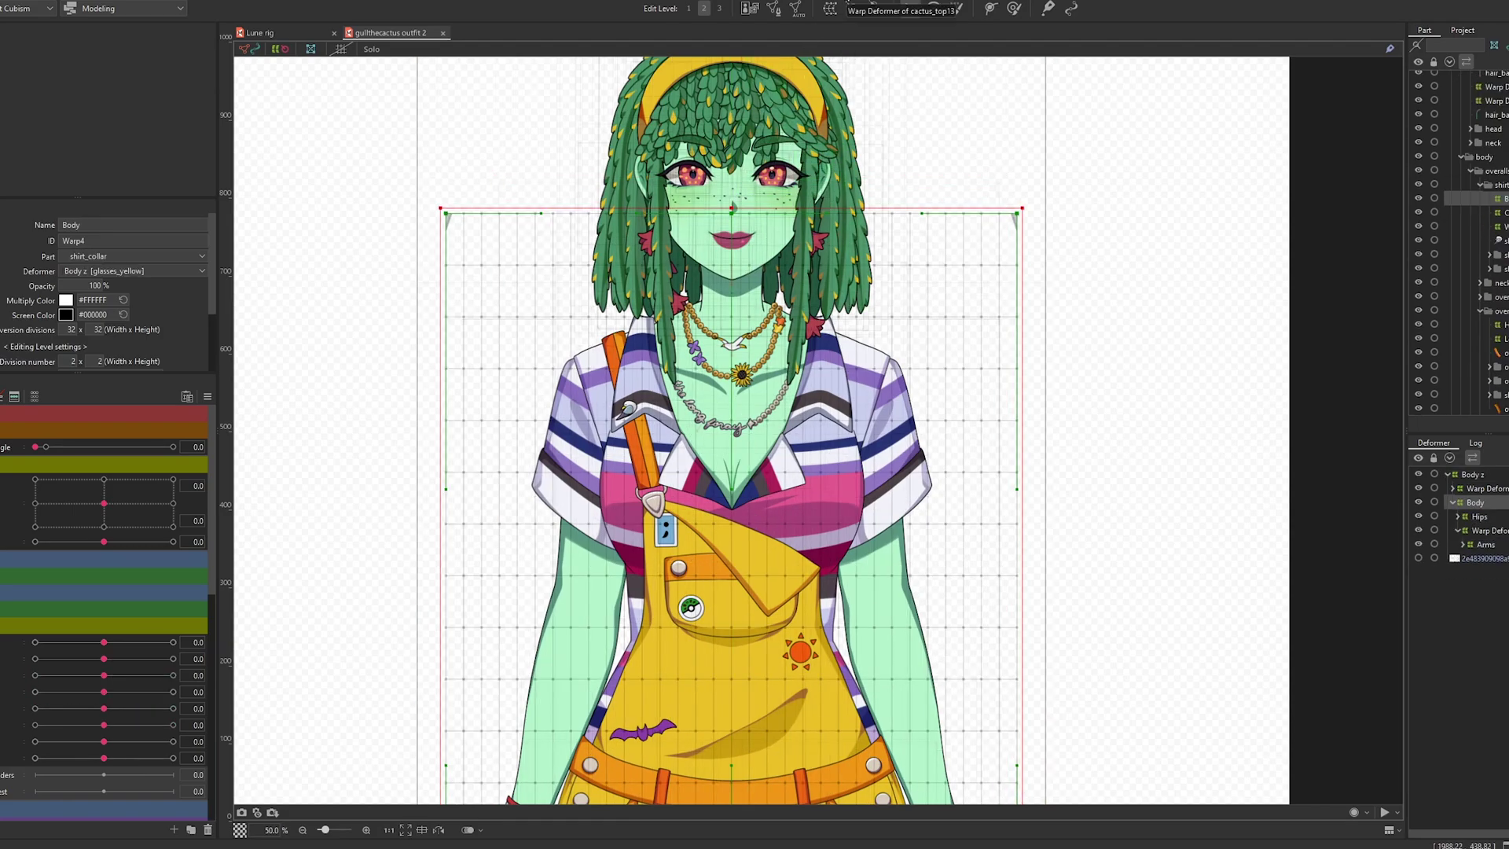
pyautogui.click(830, 9)
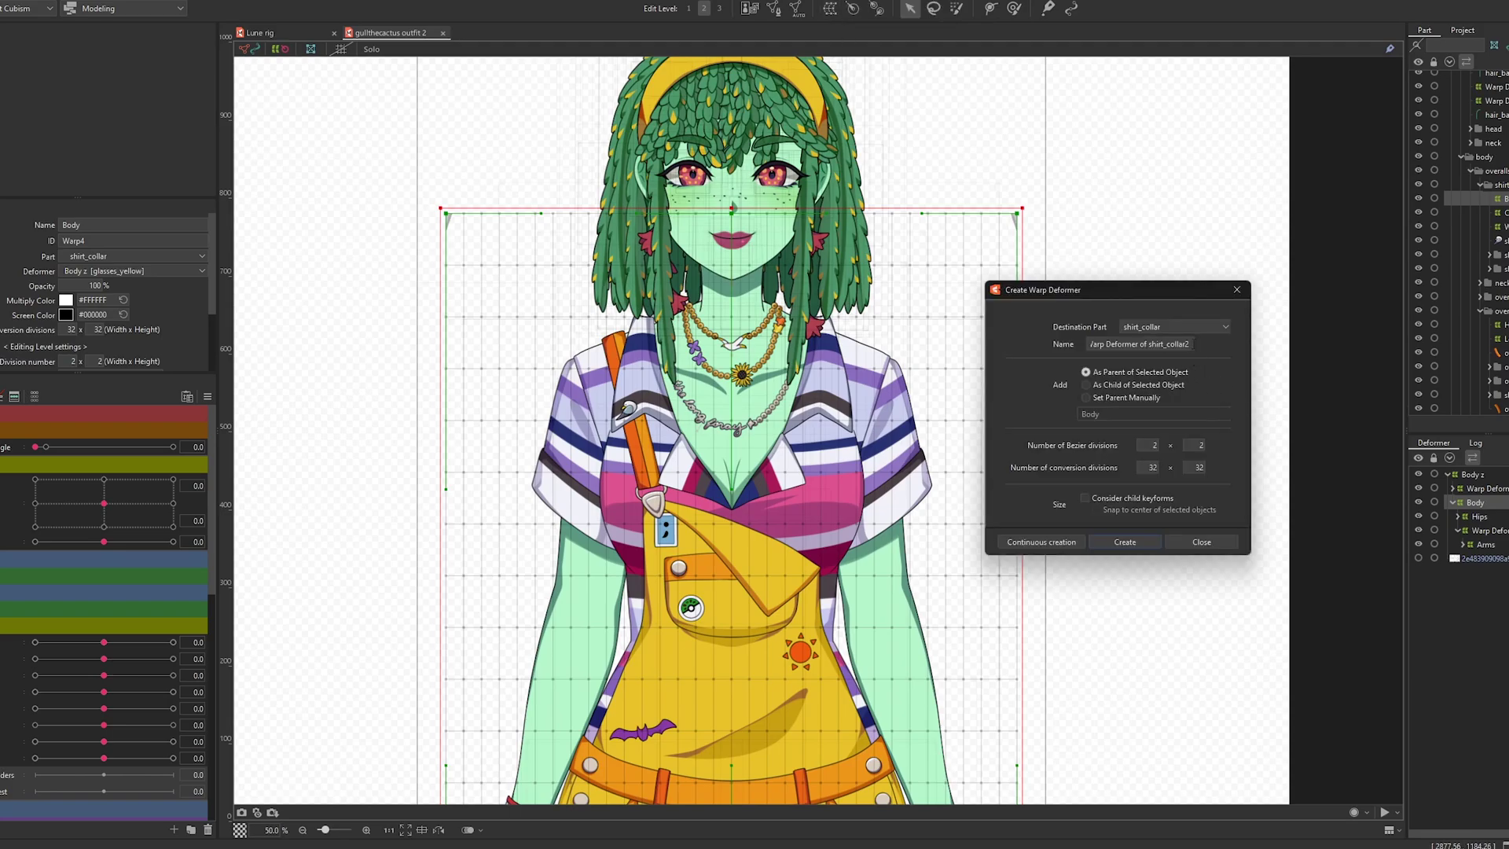
pyautogui.moveTo(1189, 344); pyautogui.dragTo(1078, 343)
pyautogui.write('Shoulders')
pyautogui.click(1129, 541)
# Step: Key the shoulders parameter at three points and, at 10, raise both shoulders using a deform brush of about 1044 px
pyautogui.click(1012, 11)
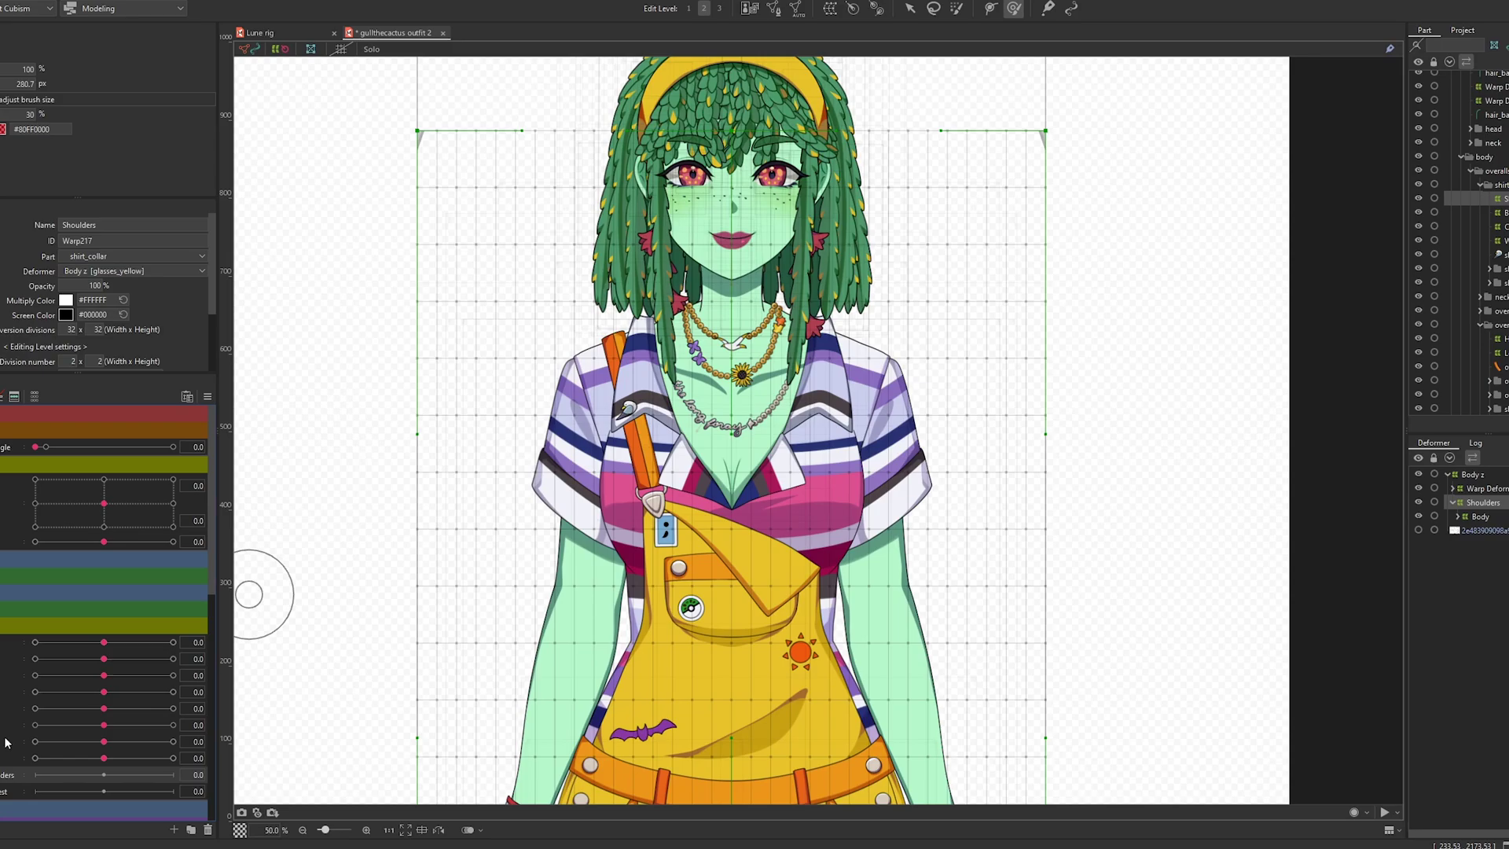
pyautogui.click(173, 774)
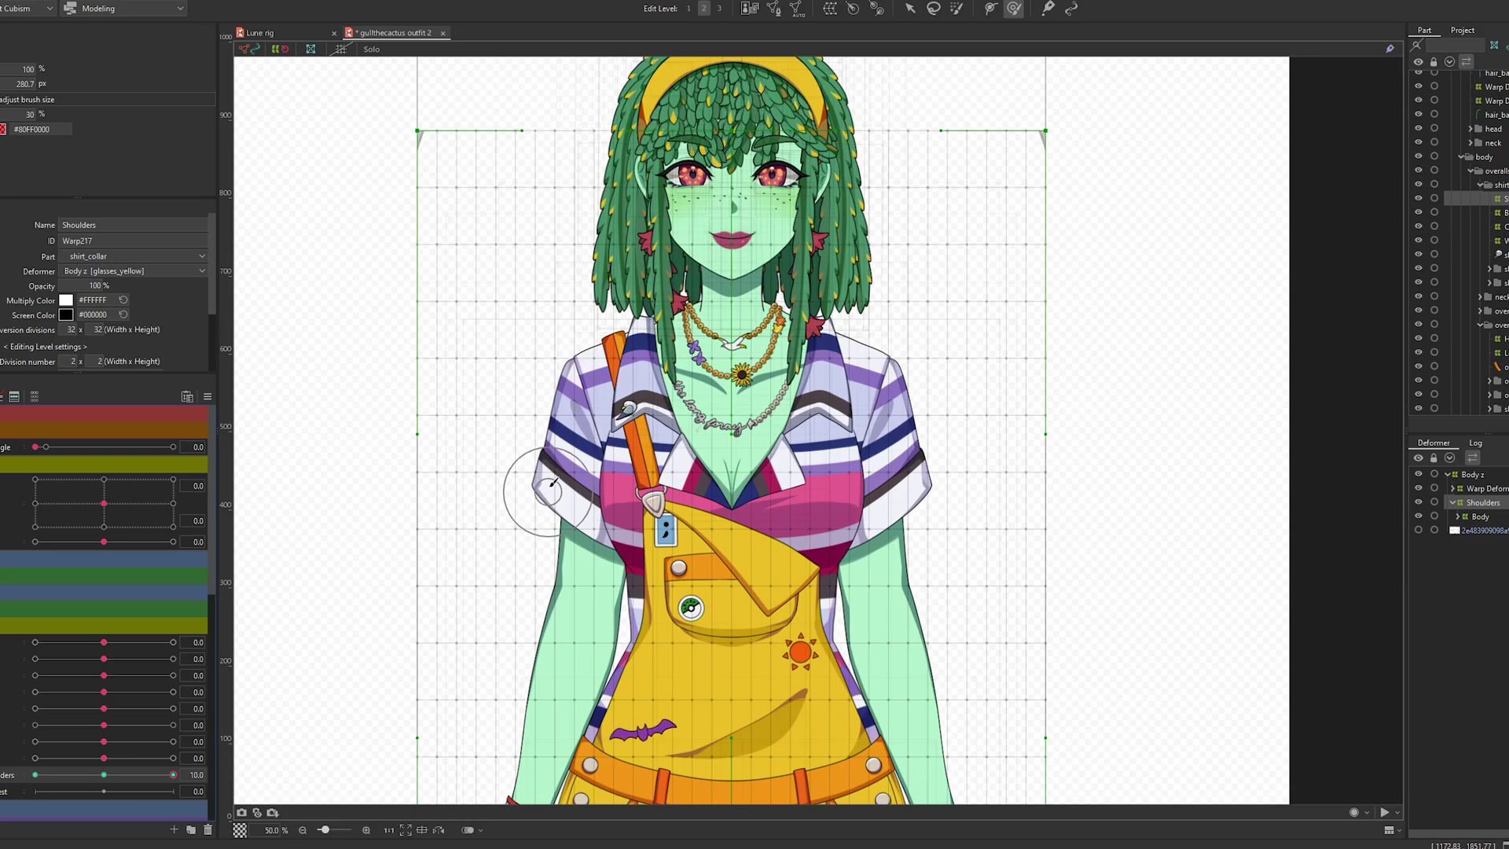
pyautogui.press('b')
pyautogui.moveTo(542, 496); pyautogui.dragTo(765, 531)
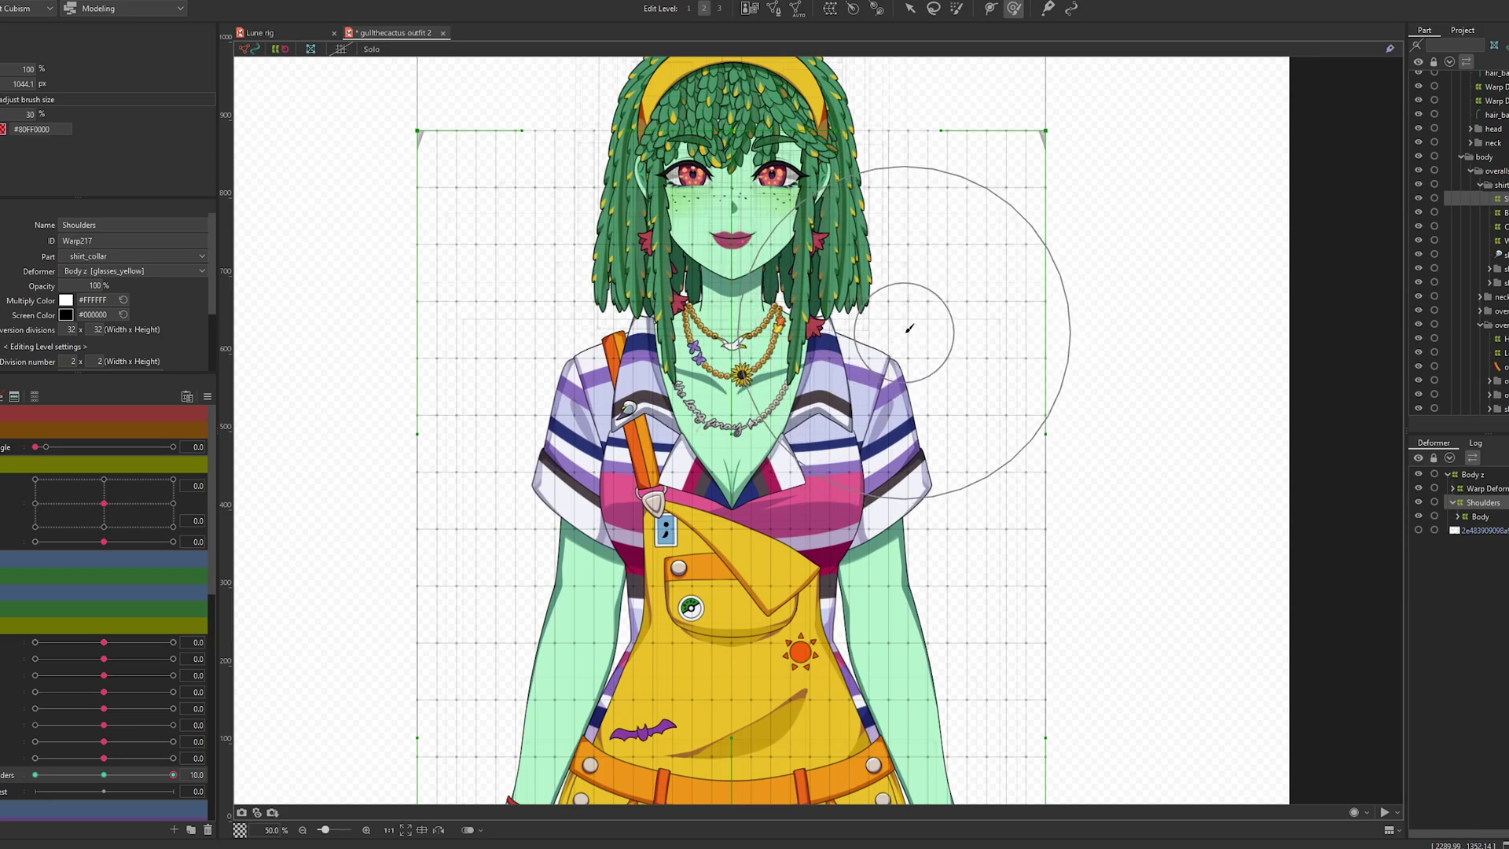
pyautogui.moveTo(912, 333)
pyautogui.mouseDown()
pyautogui.moveTo(911, 317)
pyautogui.moveTo(934, 343)
pyautogui.moveTo(928, 330)
pyautogui.mouseUp()
pyautogui.moveTo(518, 333); pyautogui.dragTo(530, 311)
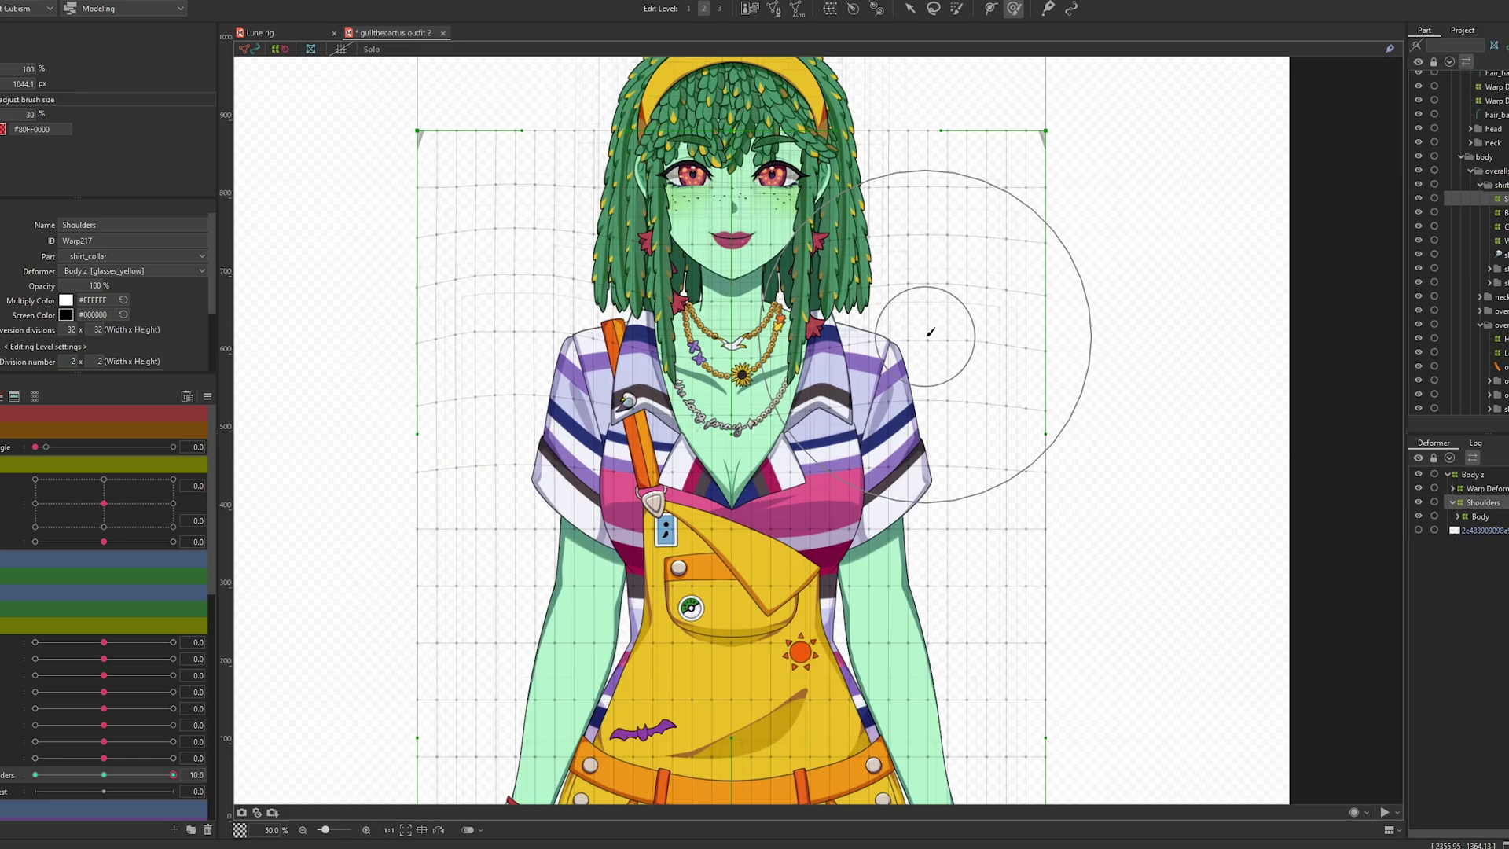
pyautogui.moveTo(931, 330); pyautogui.dragTo(950, 326)
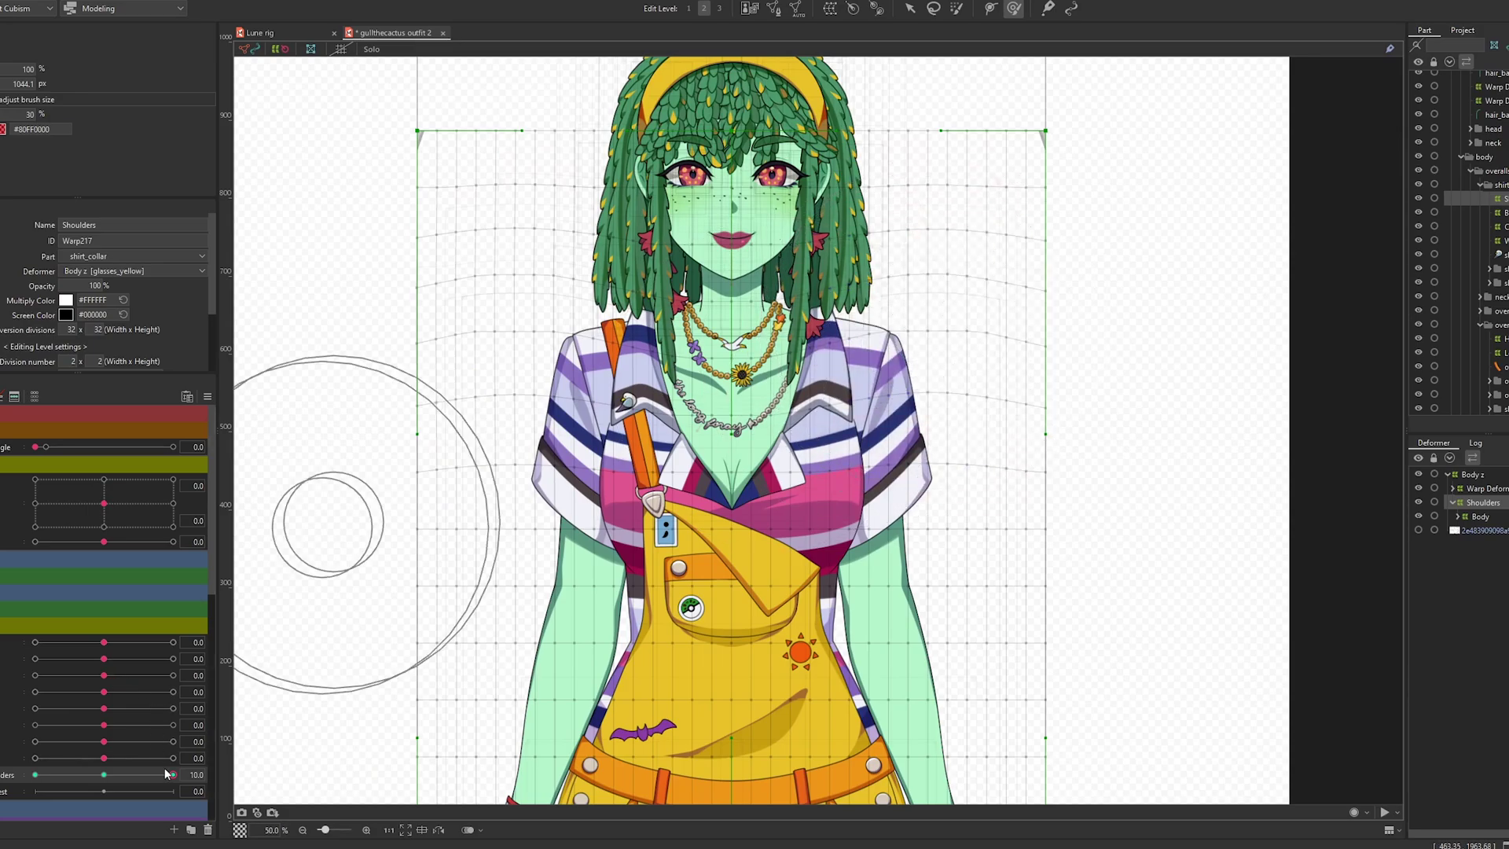
# Step: Lower both shoulders at the shoulders parameter's -10 key, test the movement and reset the parameter to 0
pyautogui.moveTo(167, 774)
pyautogui.mouseDown()
pyautogui.moveTo(84, 795)
pyautogui.moveTo(168, 803)
pyautogui.moveTo(37, 803)
pyautogui.moveTo(210, 807)
pyautogui.moveTo(35, 803)
pyautogui.mouseUp()
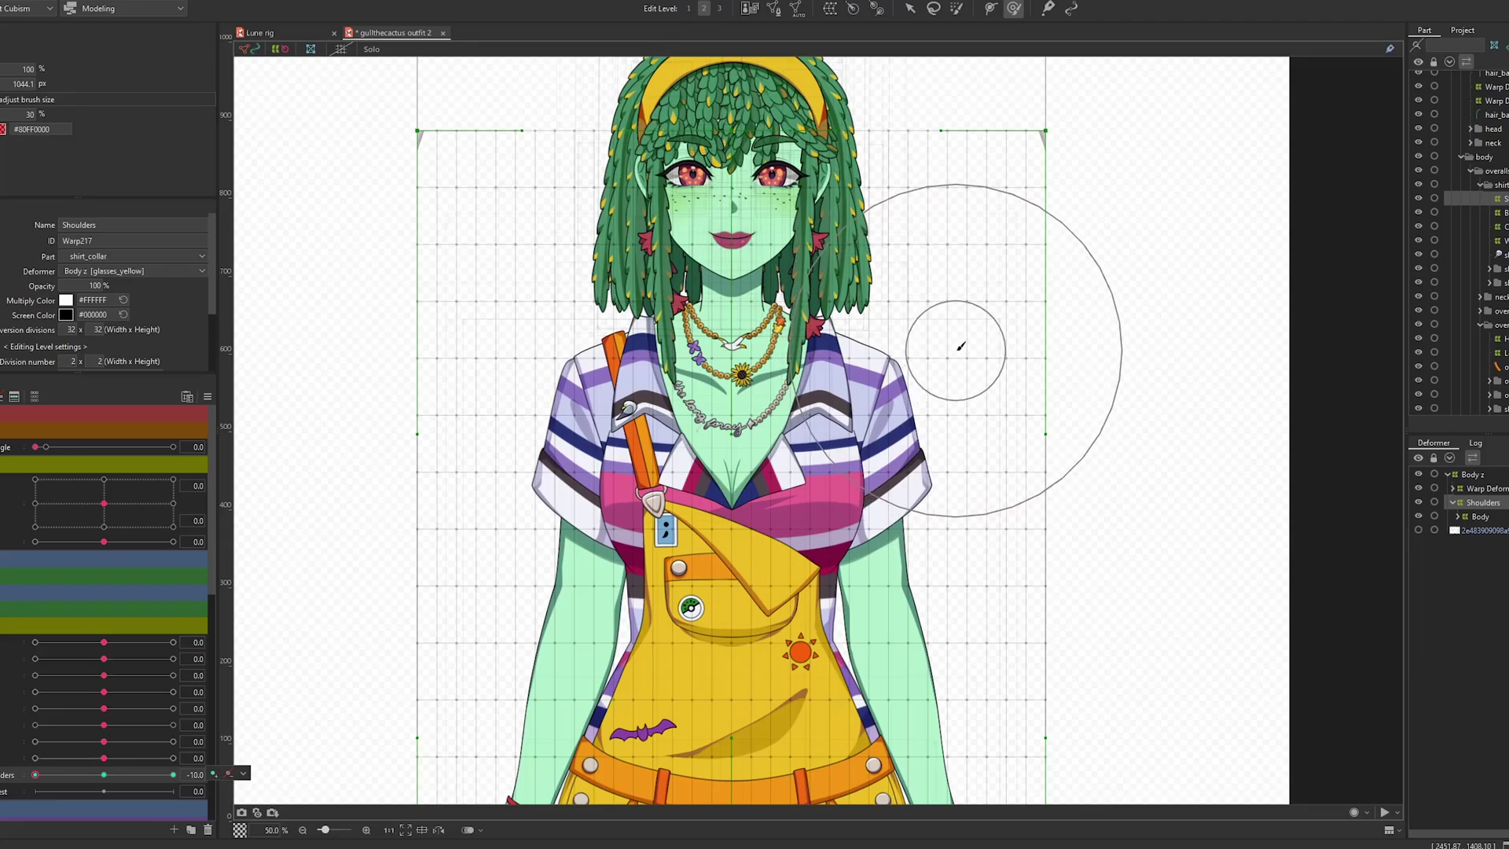
pyautogui.moveTo(960, 345)
pyautogui.mouseDown()
pyautogui.moveTo(971, 353)
pyautogui.moveTo(958, 375)
pyautogui.mouseUp()
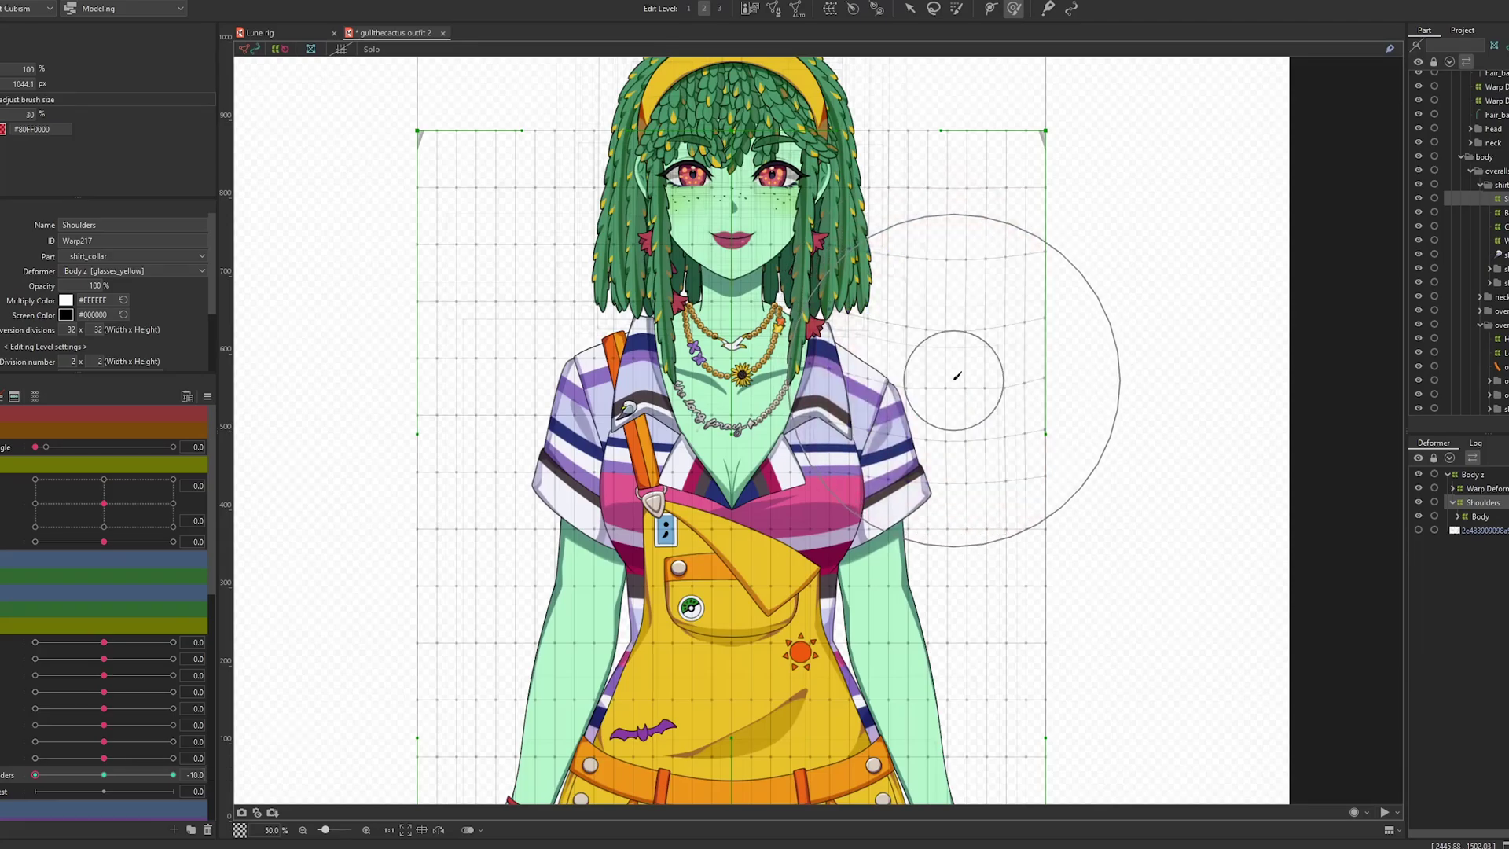
pyautogui.moveTo(492, 324); pyautogui.dragTo(495, 363)
pyautogui.moveTo(24, 775); pyautogui.dragTo(158, 763)
pyautogui.click(104, 776)
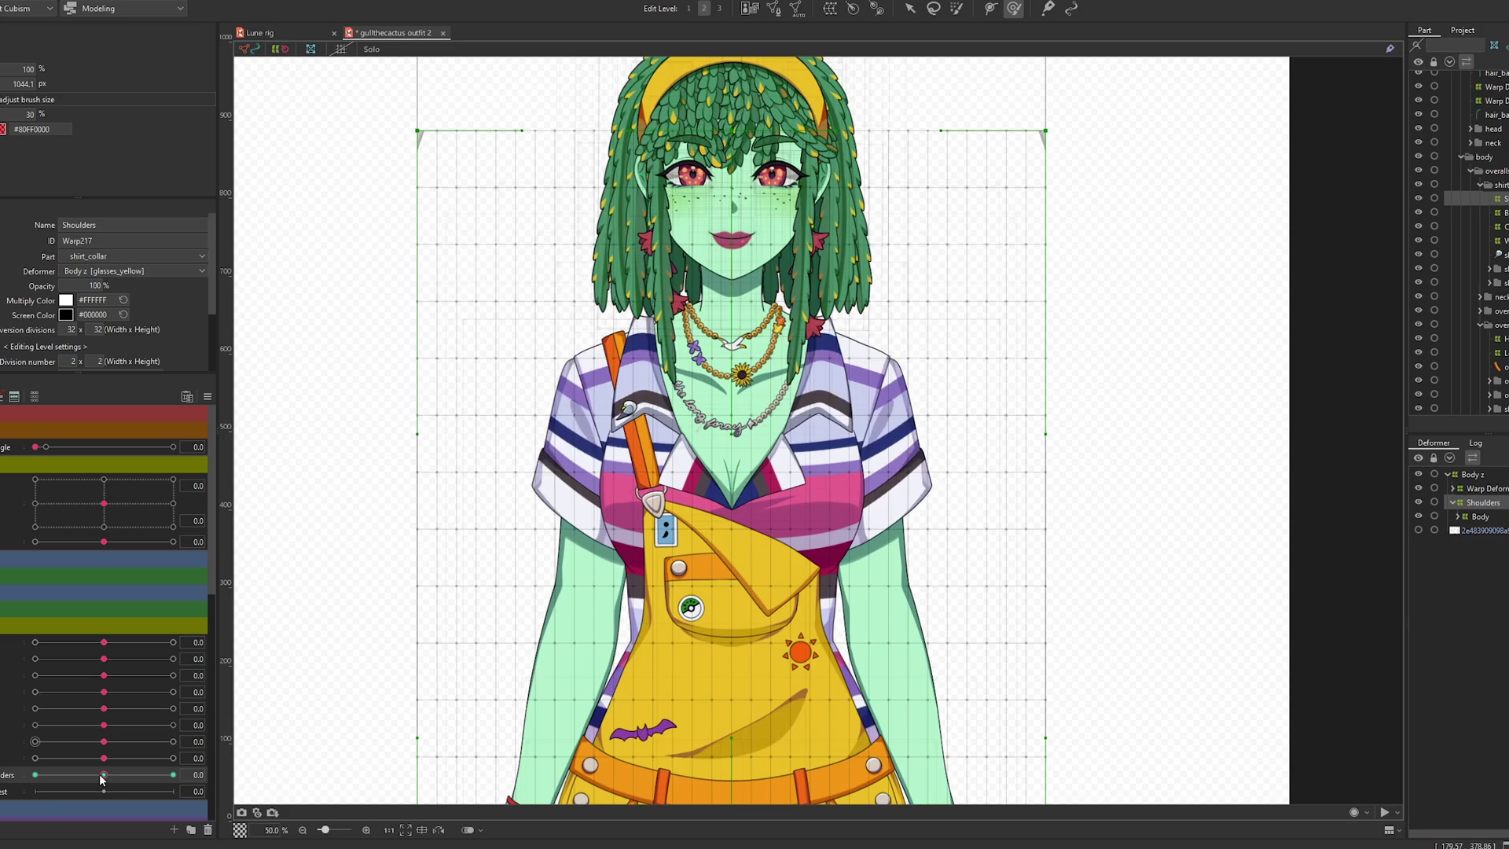
# Step: Create a warp deformer named Breath chest as the parent of the Body z deformer
pyautogui.click(1472, 475)
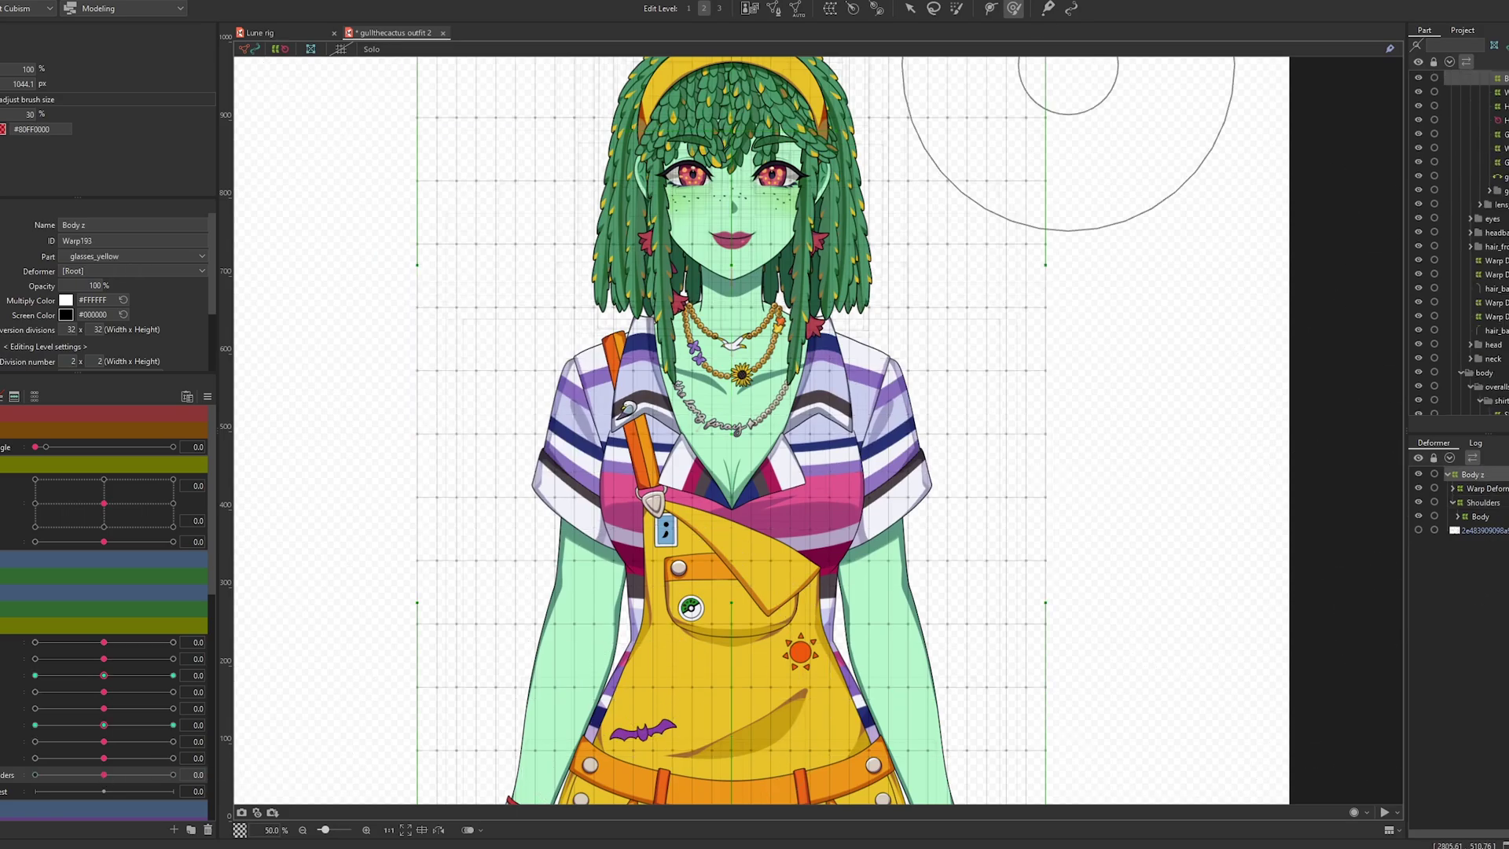
pyautogui.click(831, 6)
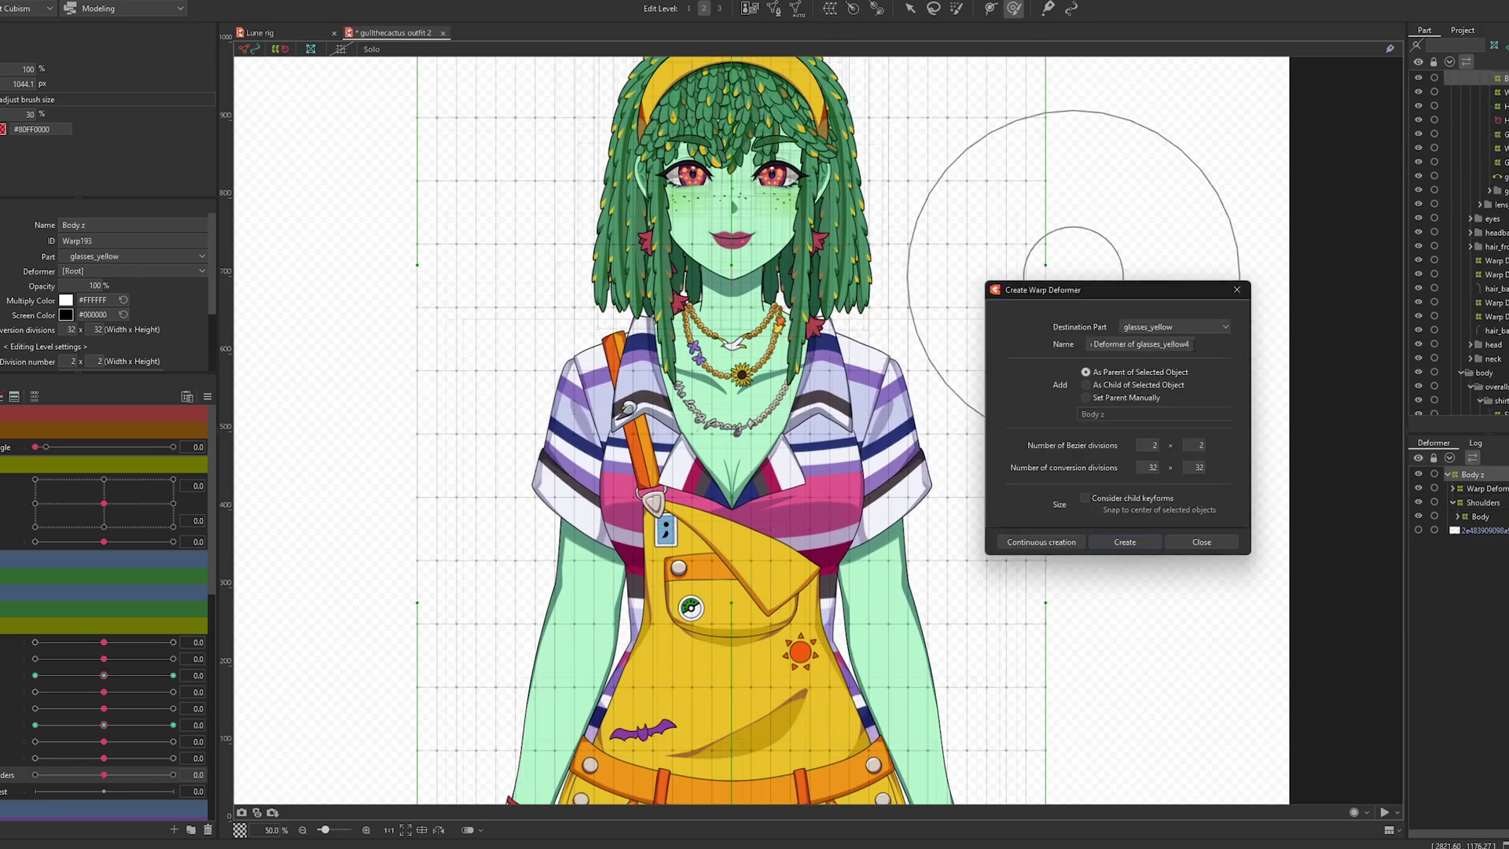
pyautogui.write('Breath chest')
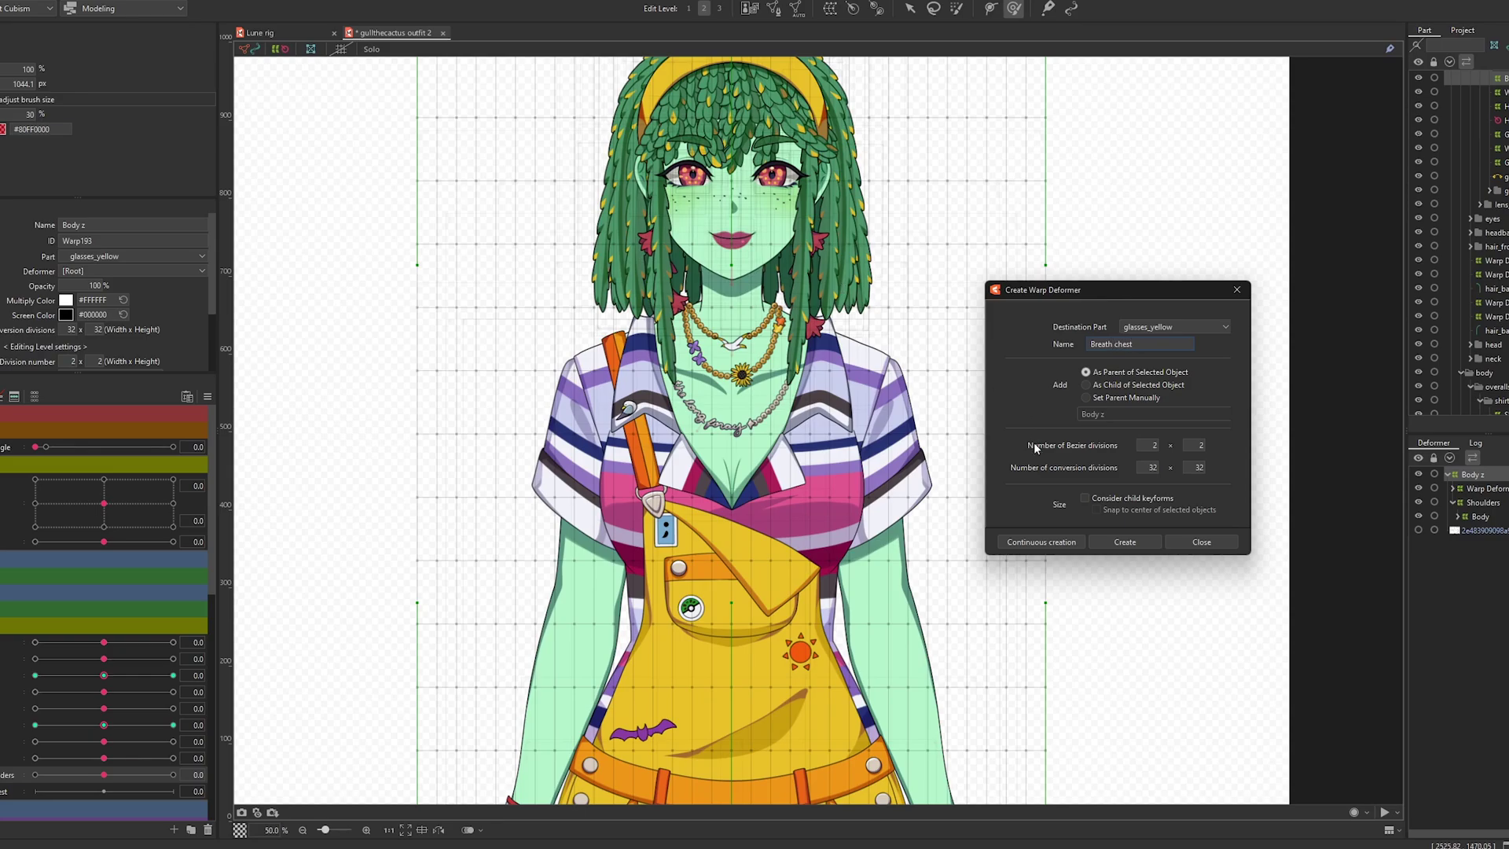
pyautogui.click(1130, 544)
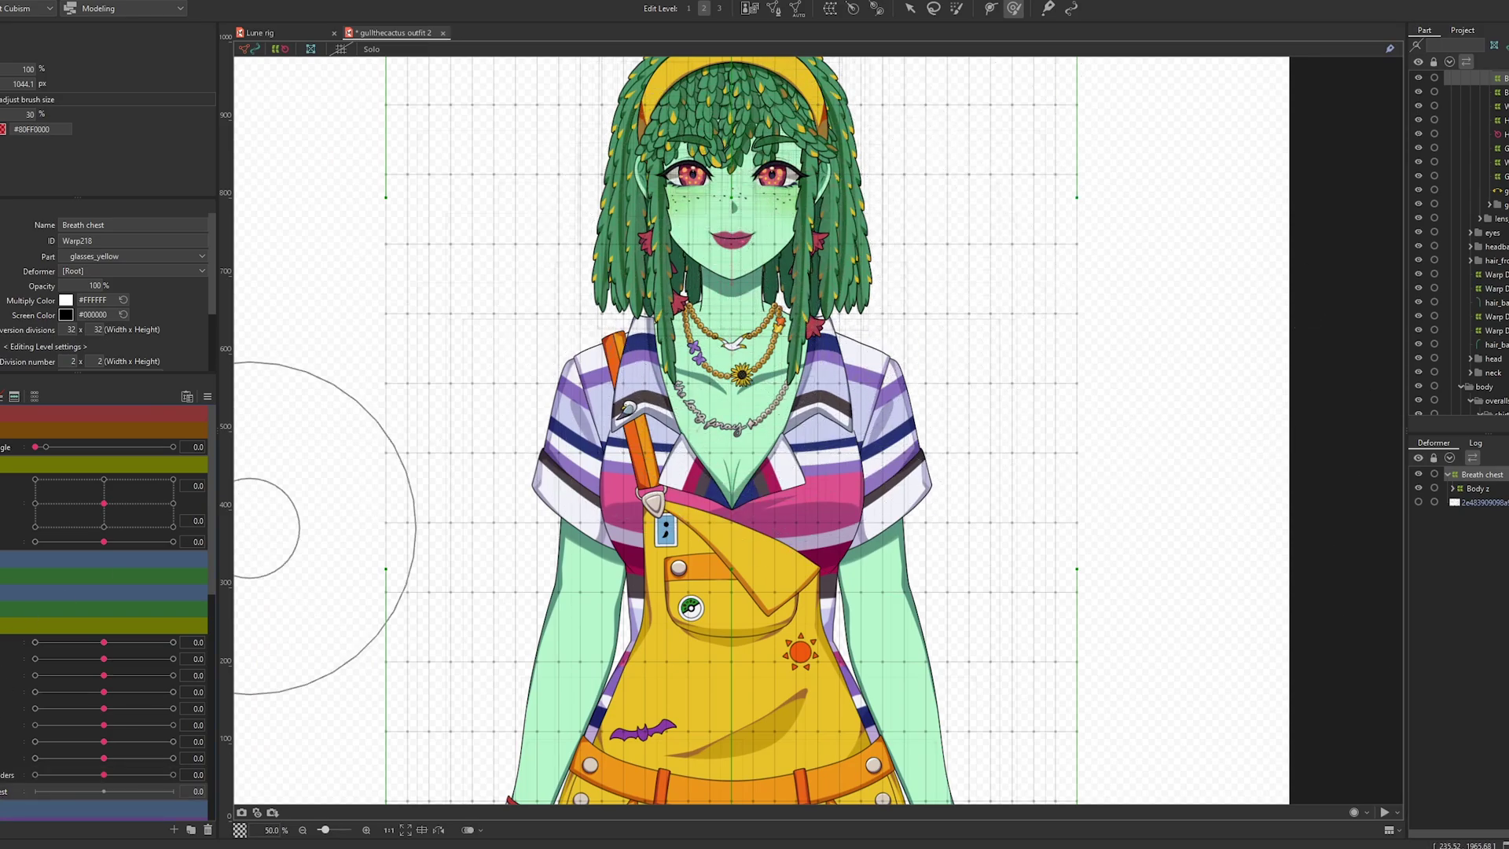
# Step: Key the chest breathing parameter at three points and, at 10, brush the chest sides outward and its centre upward
pyautogui.click(172, 791)
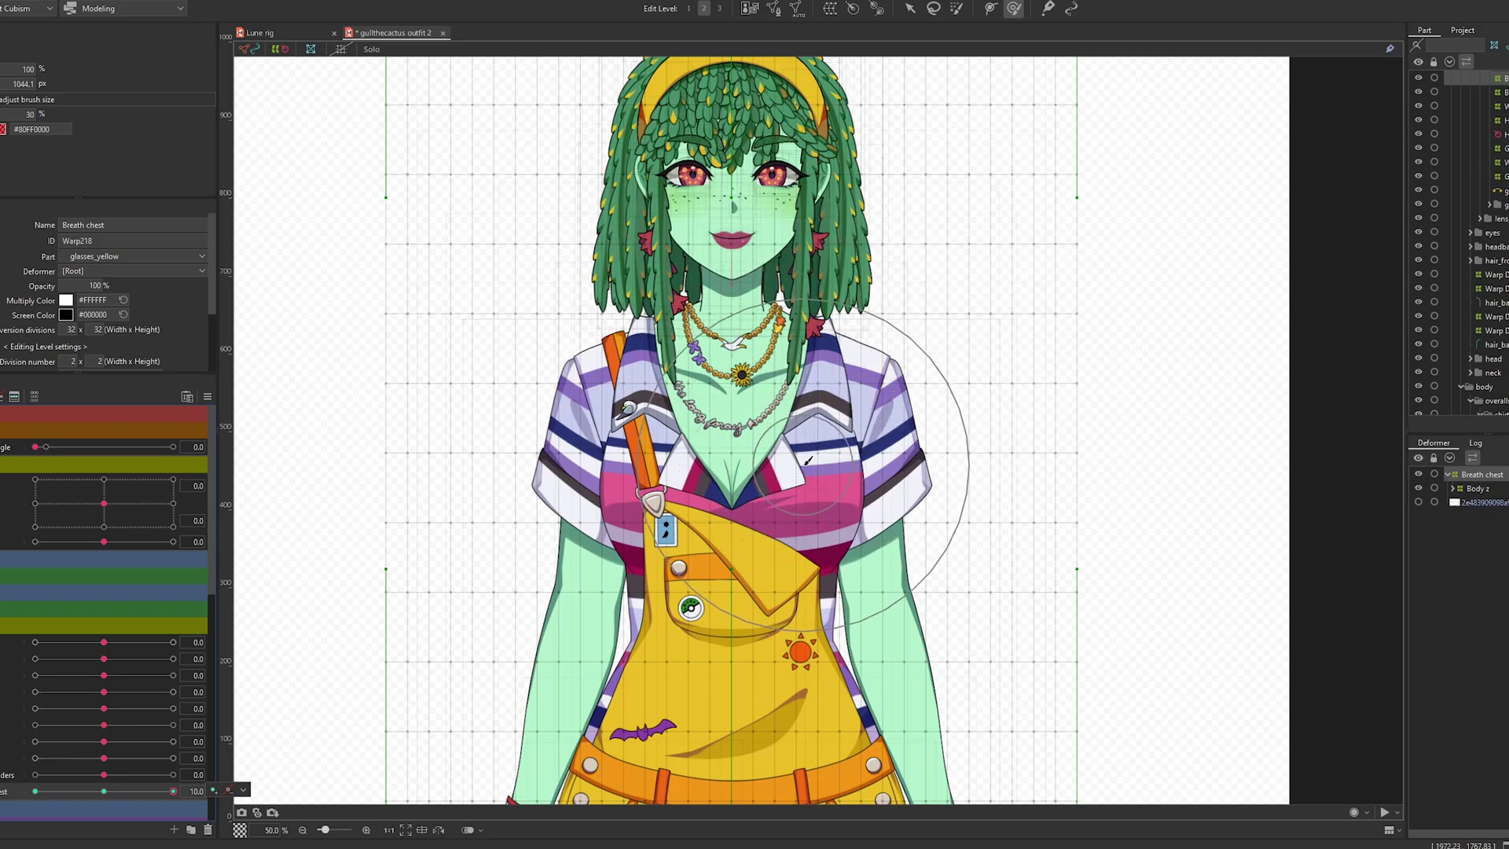
pyautogui.moveTo(808, 462); pyautogui.dragTo(822, 465)
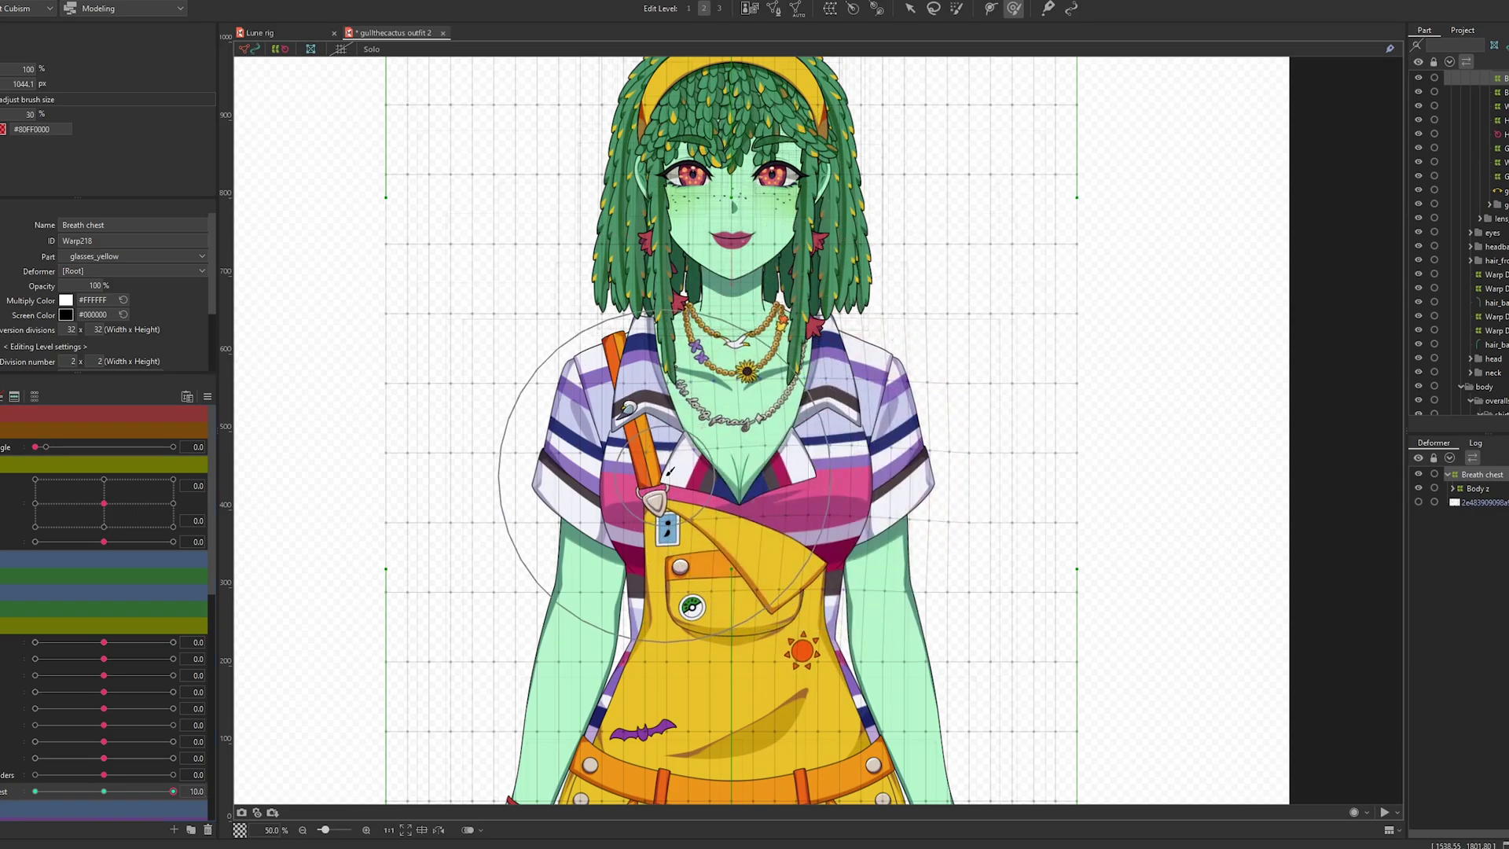
pyautogui.moveTo(665, 477); pyautogui.dragTo(655, 469)
pyautogui.moveTo(748, 416); pyautogui.dragTo(743, 390)
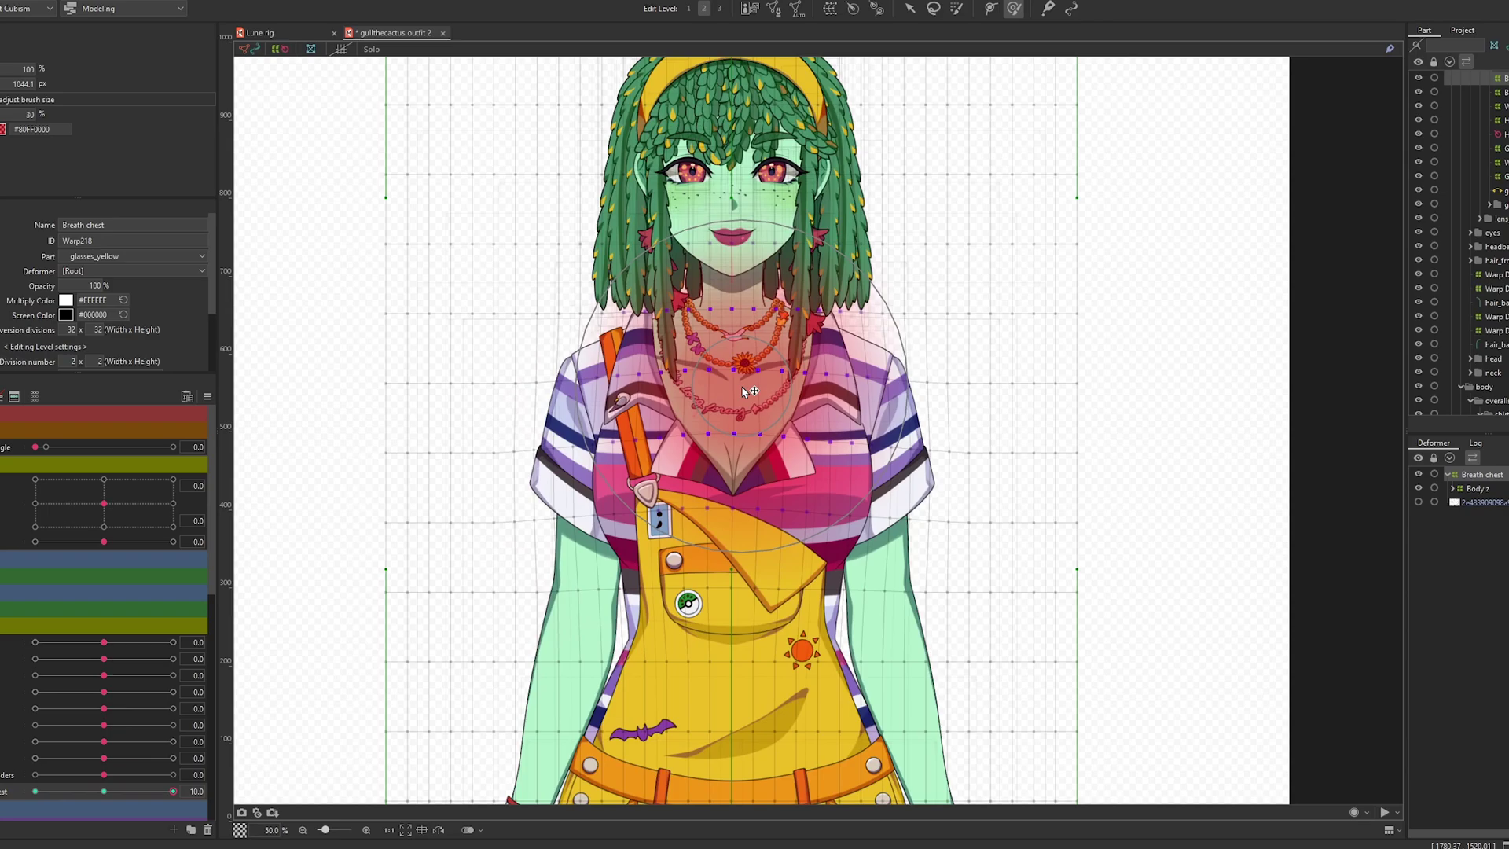
# Step: At the chest breathing parameter's -10 key, brush the chest downward and its sides inward, test the movement and reset it to 0
pyautogui.moveTo(173, 790)
pyautogui.mouseDown()
pyautogui.moveTo(102, 790)
pyautogui.moveTo(218, 786)
pyautogui.moveTo(34, 791)
pyautogui.mouseUp()
pyautogui.moveTo(730, 409); pyautogui.dragTo(735, 427)
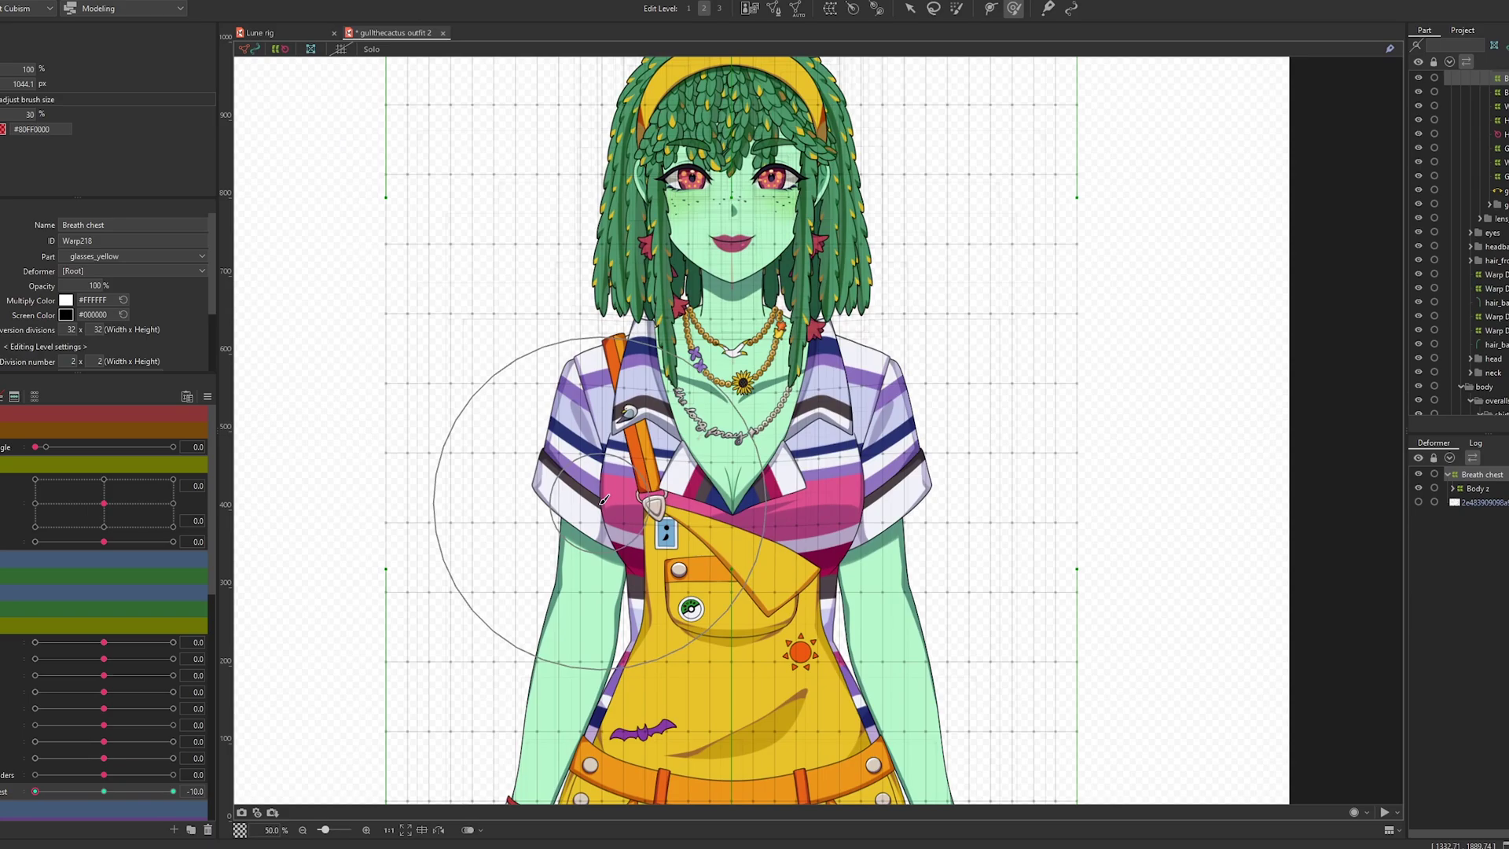
pyautogui.moveTo(605, 498); pyautogui.dragTo(675, 475)
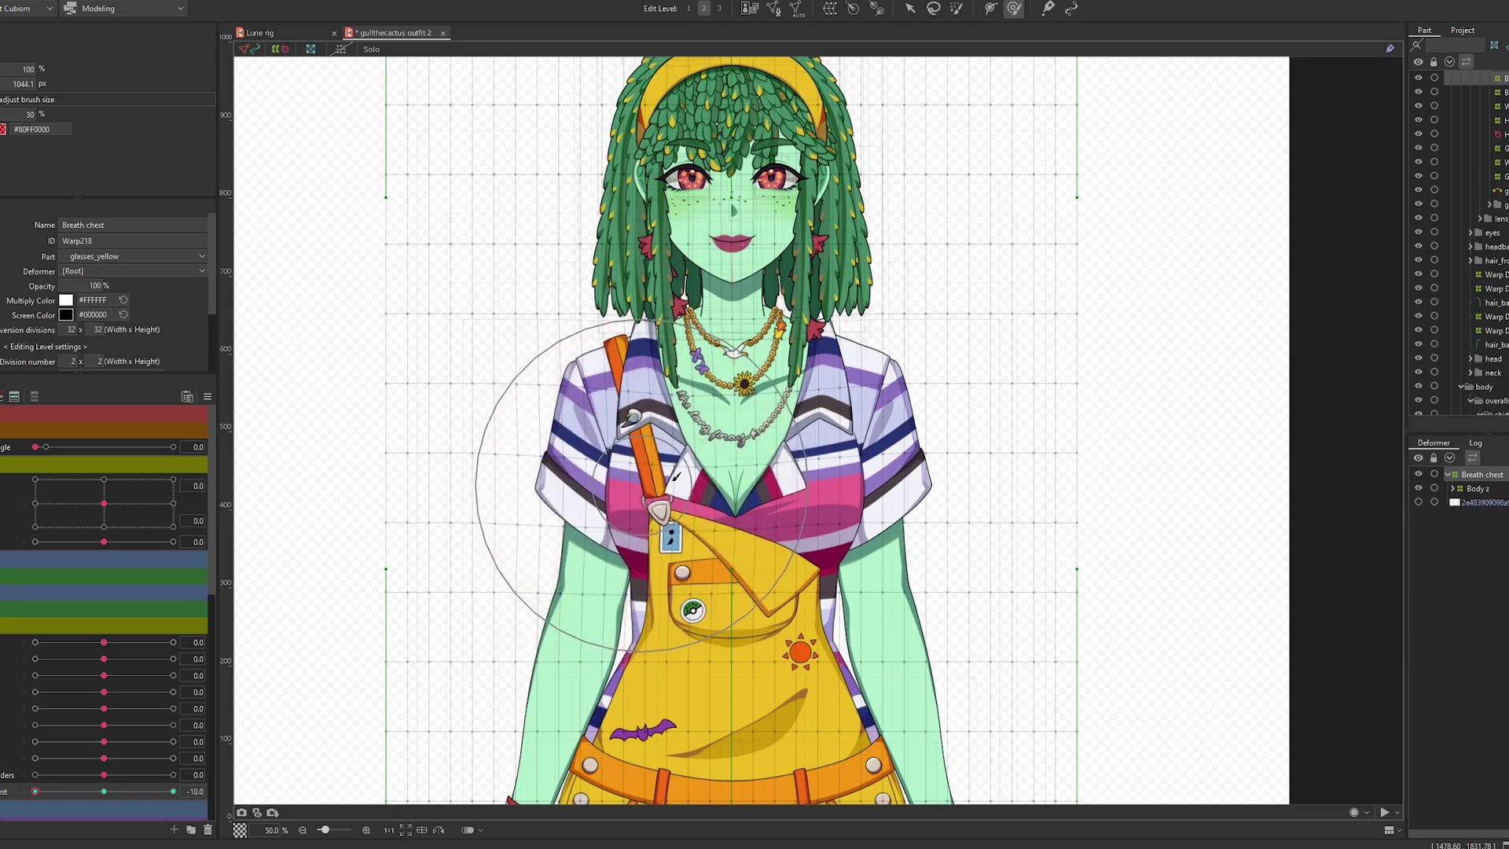
pyautogui.moveTo(842, 486); pyautogui.dragTo(830, 484)
pyautogui.moveTo(59, 792)
pyautogui.mouseDown()
pyautogui.moveTo(90, 764)
pyautogui.moveTo(505, 797)
pyautogui.moveTo(11, 774)
pyautogui.moveTo(34, 791)
pyautogui.moveTo(271, 765)
pyautogui.mouseUp()
pyautogui.click(34, 790)
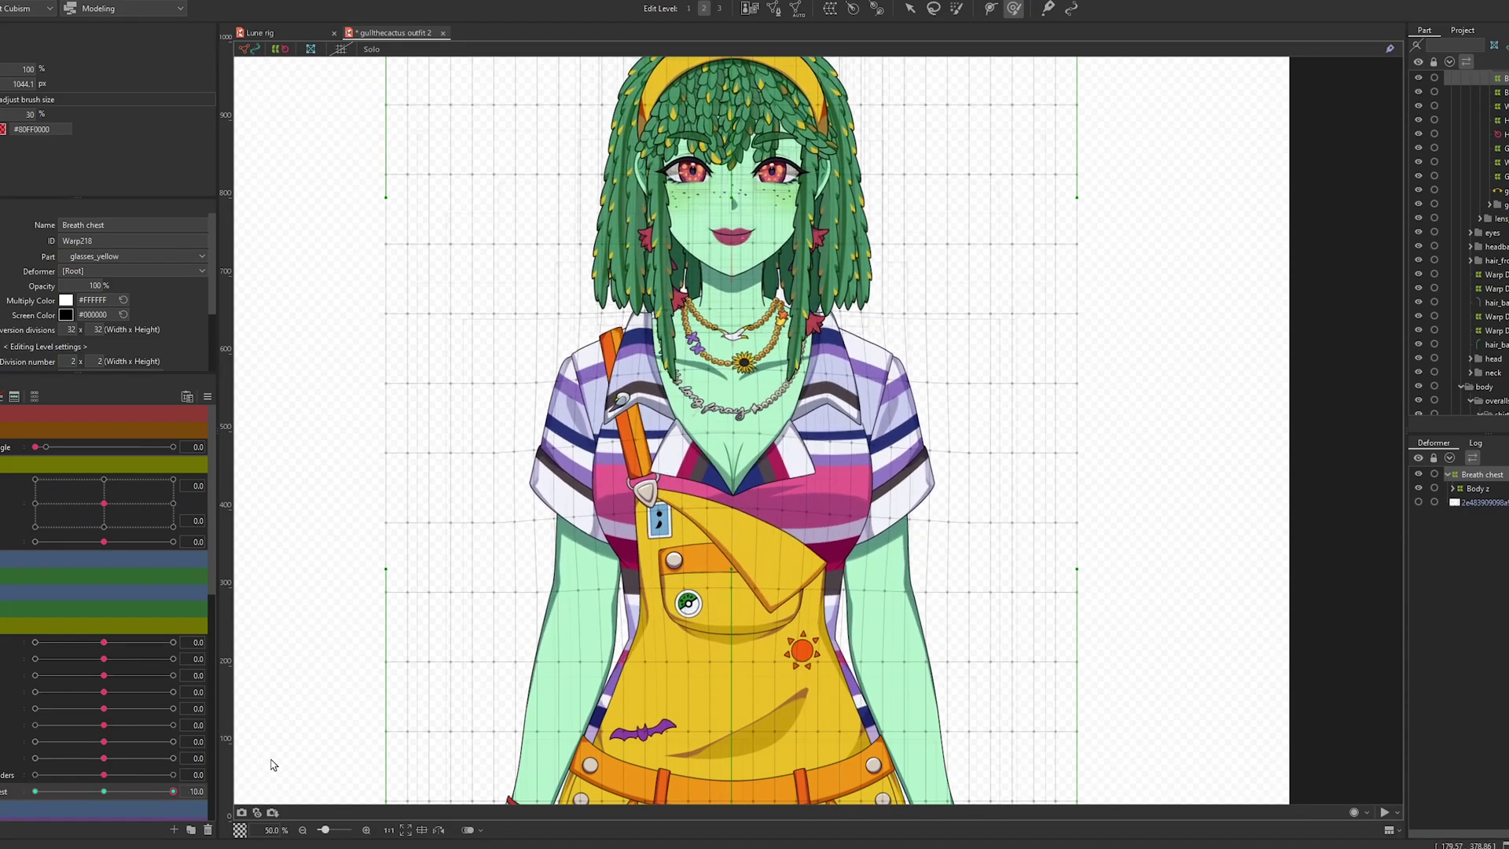
pyautogui.click(104, 791)
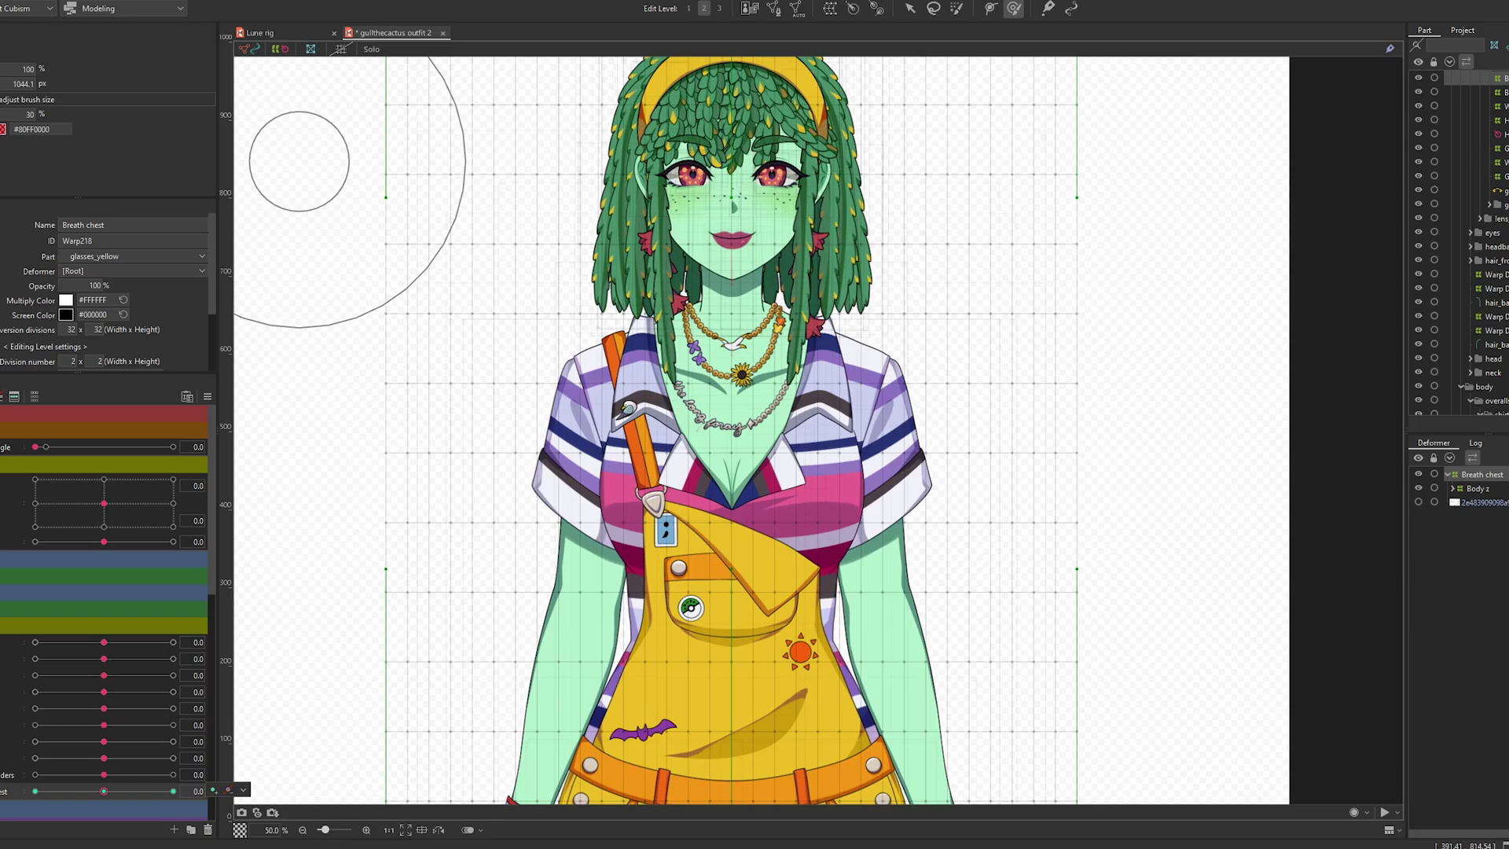
# Step: Save the model and open its physics settings
pyautogui.click(4, 2)
pyautogui.click(47, 99)
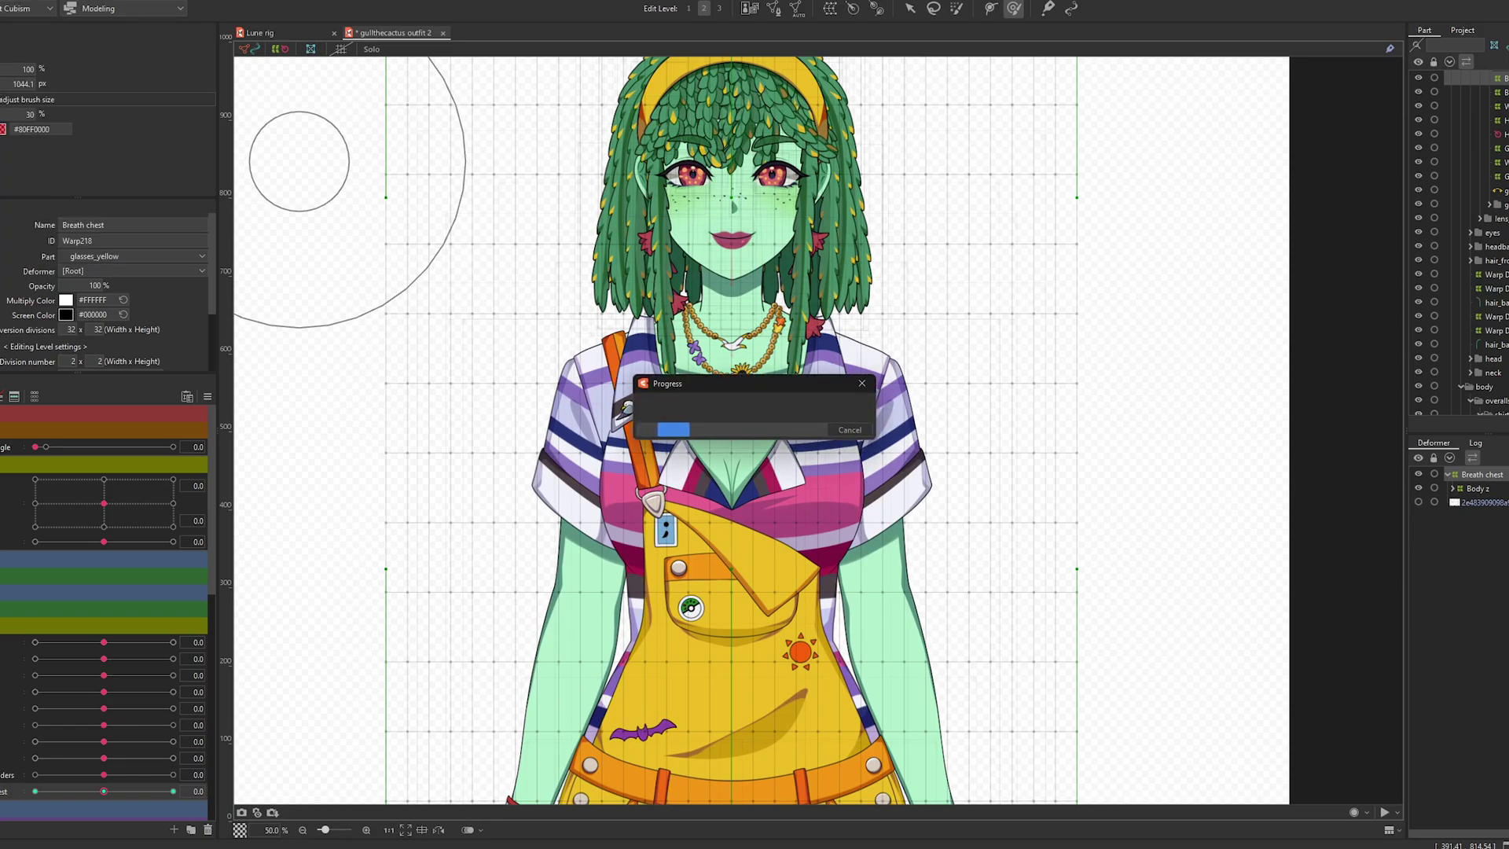
pyautogui.click(35, 1)
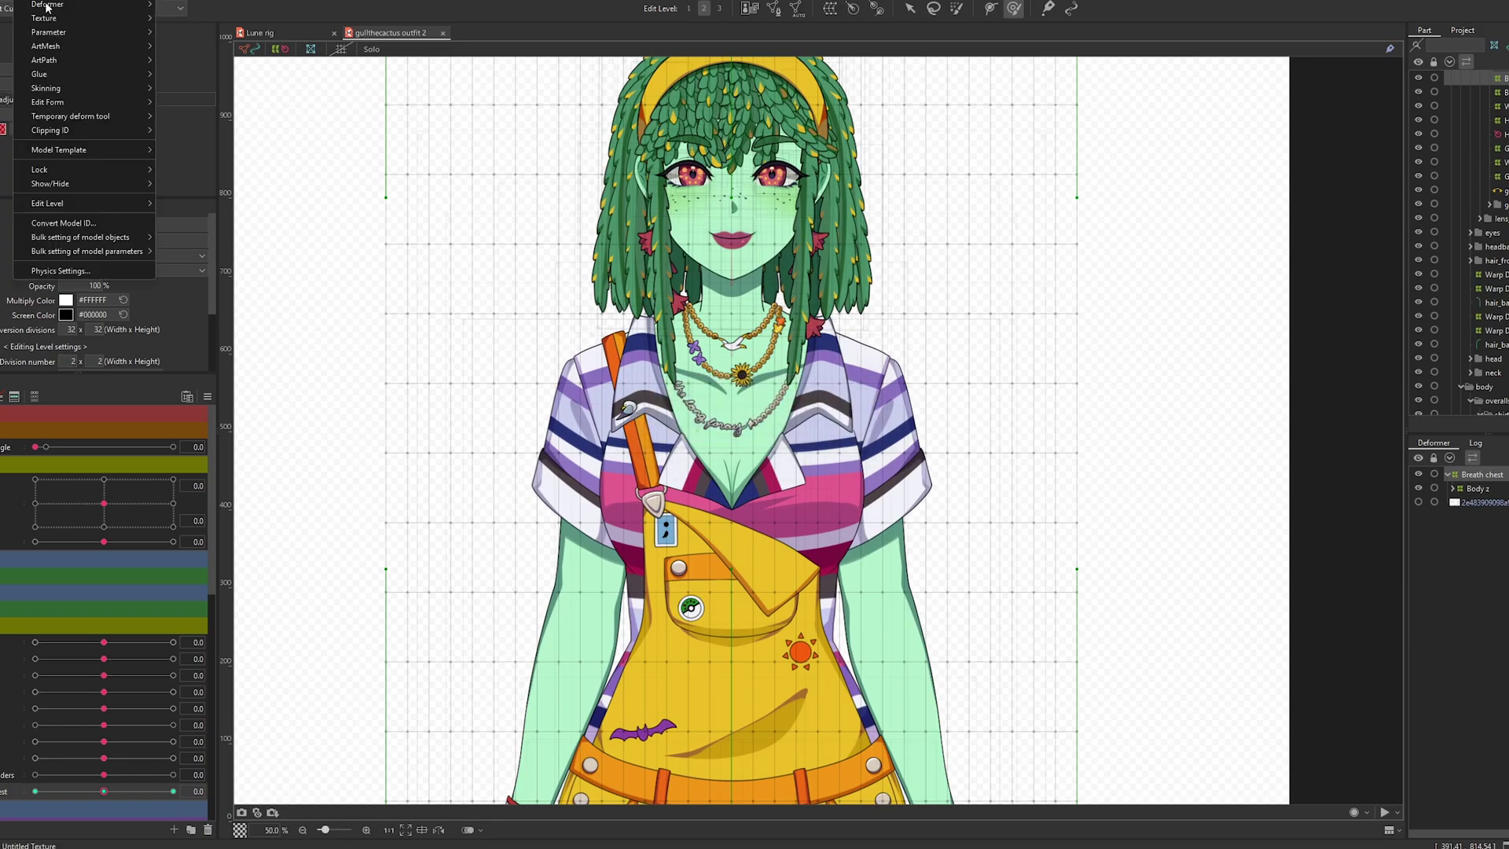
pyautogui.click(73, 271)
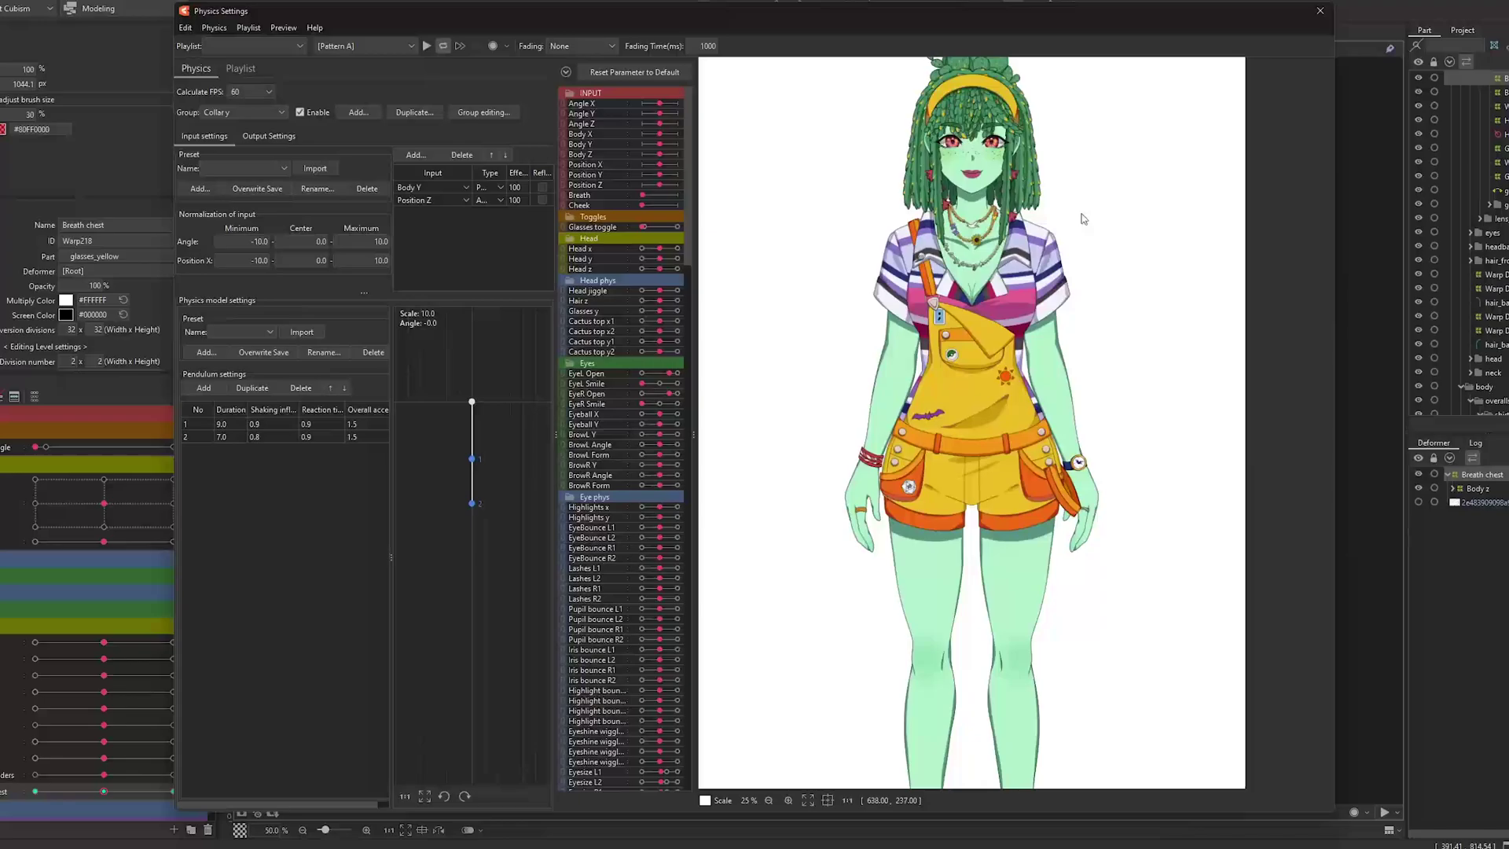
# Step: With the Head z group selected, add a physics group named Breath that uses the Breathe physics model preset
pyautogui.click(275, 113)
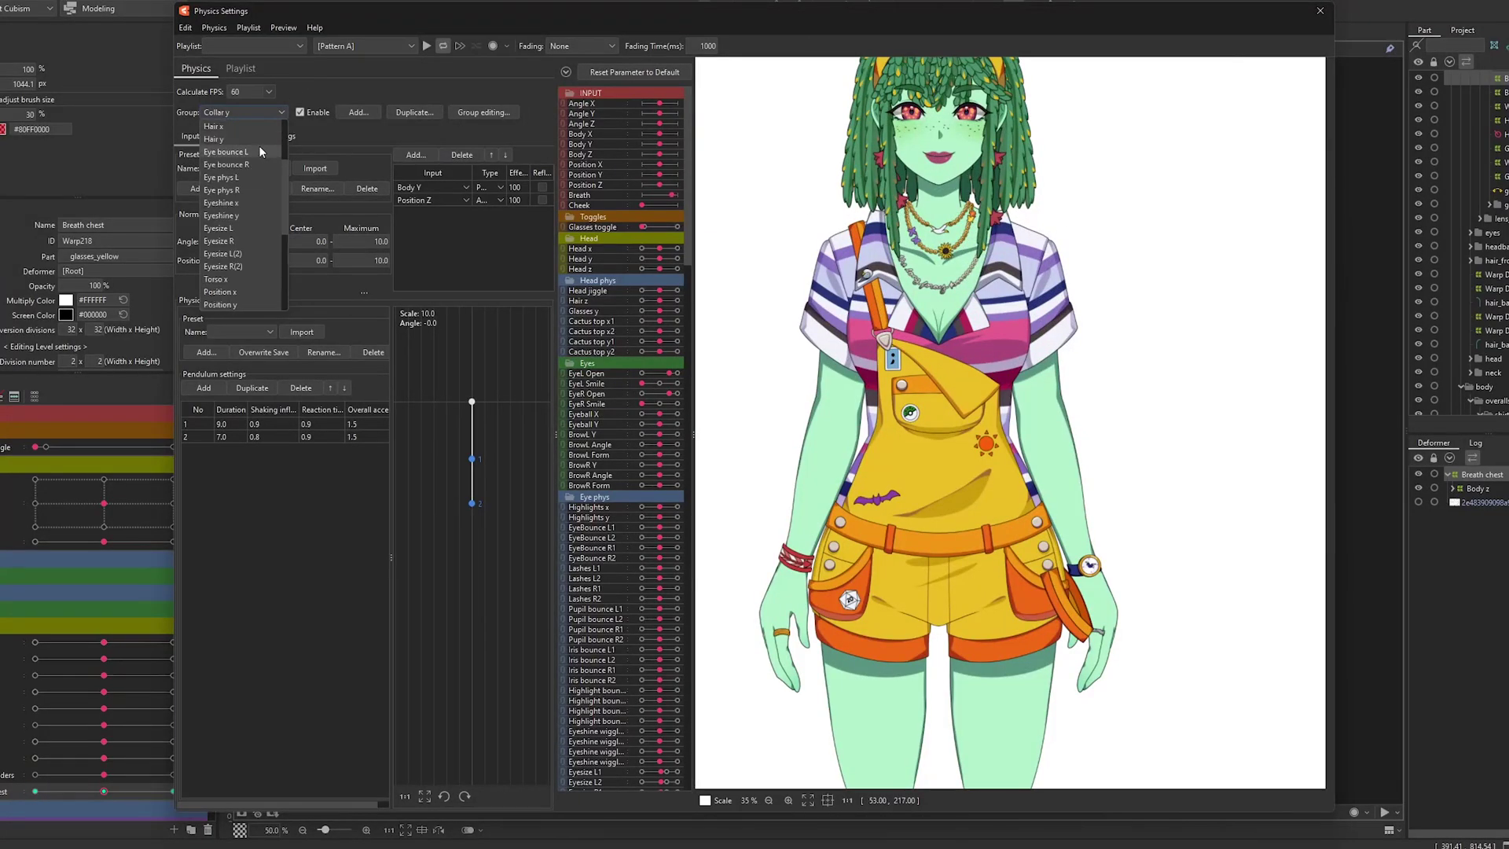
pyautogui.scroll(3, 257, 145)
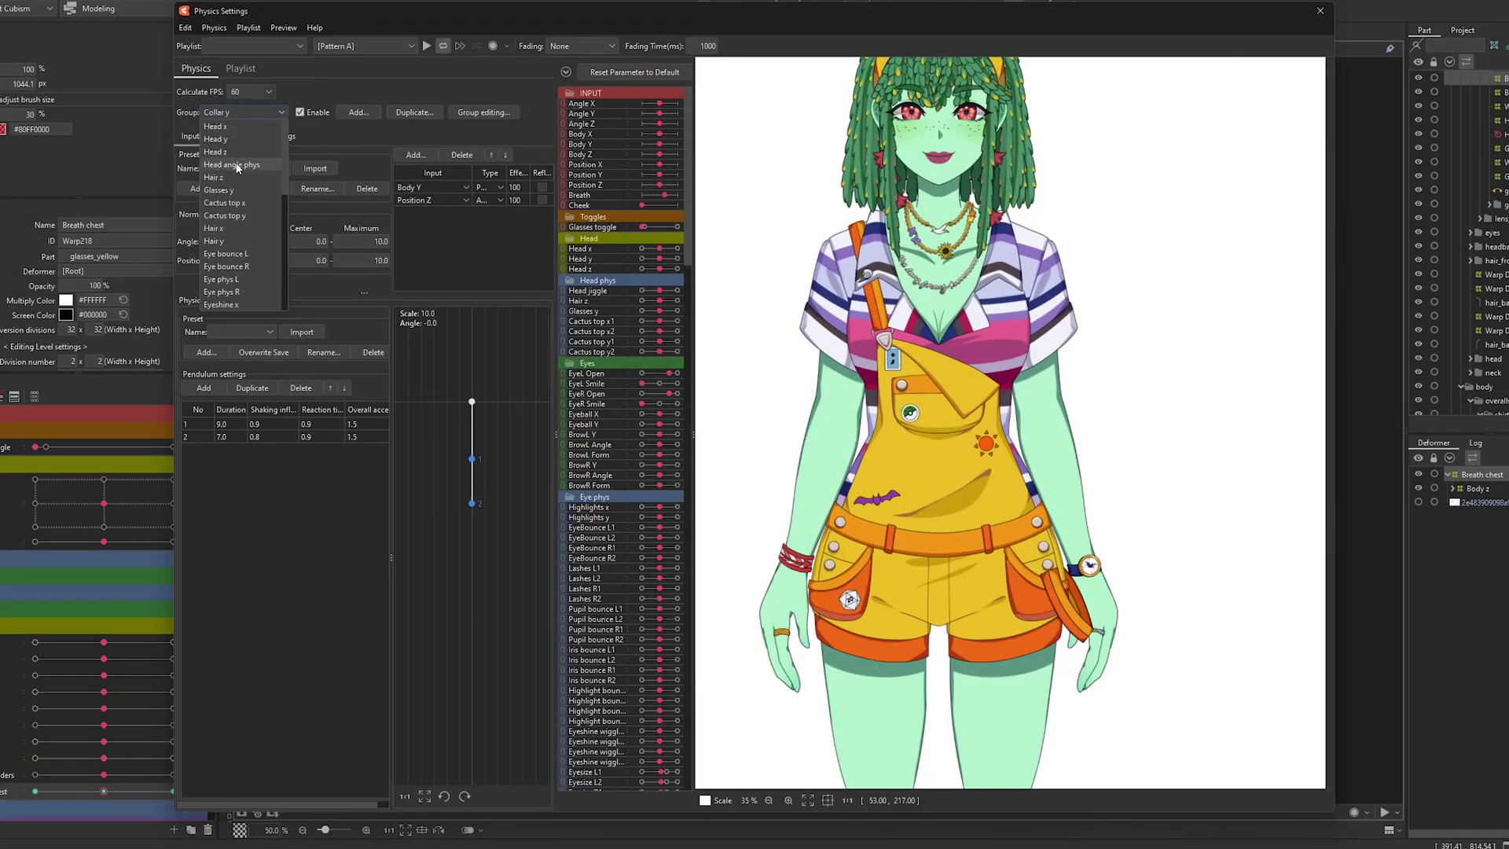
pyautogui.click(238, 164)
pyautogui.click(219, 115)
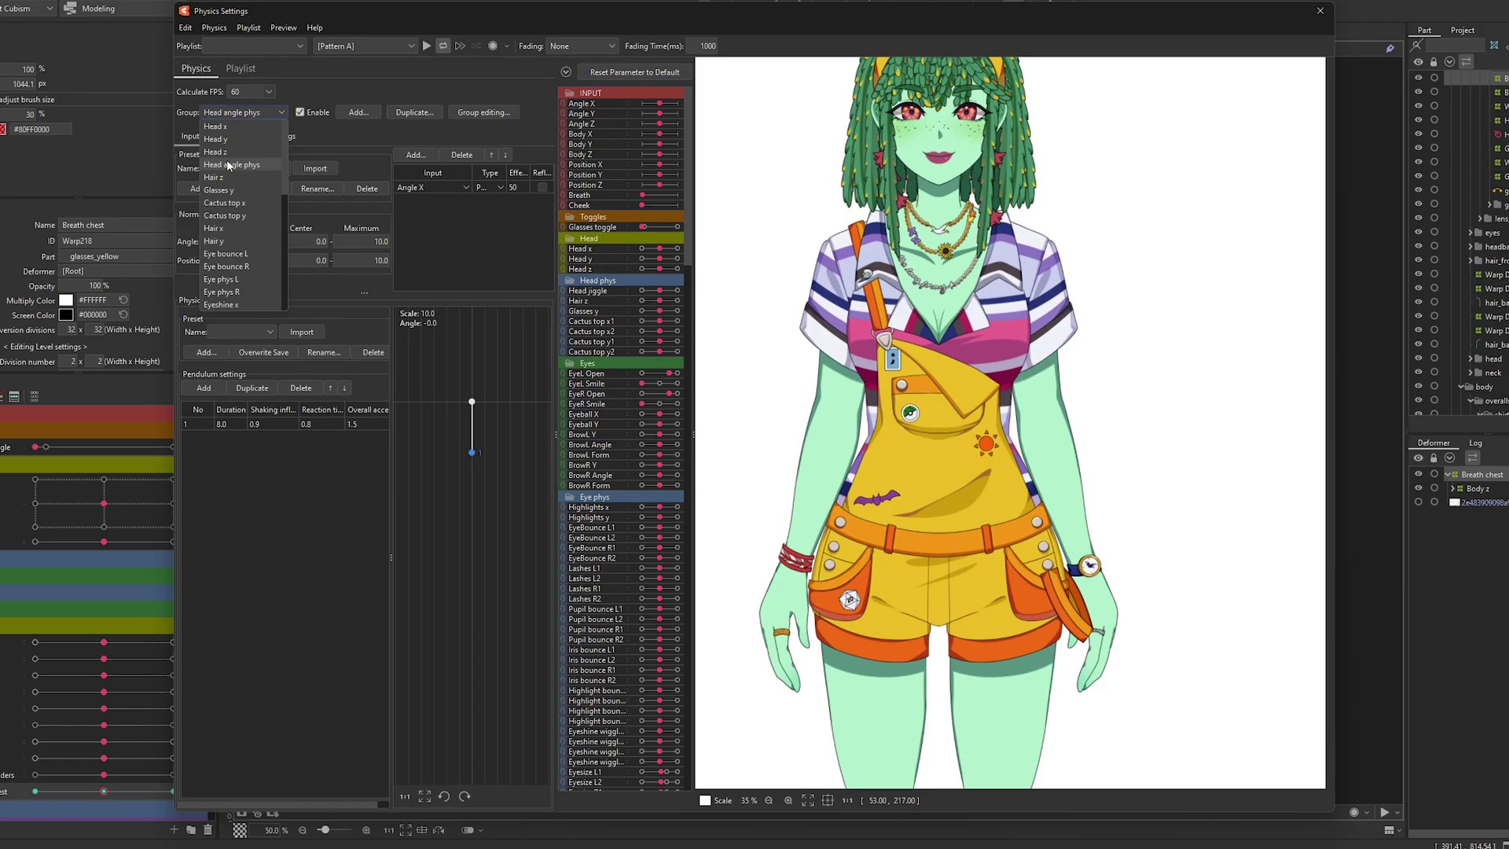
pyautogui.click(227, 158)
pyautogui.click(375, 113)
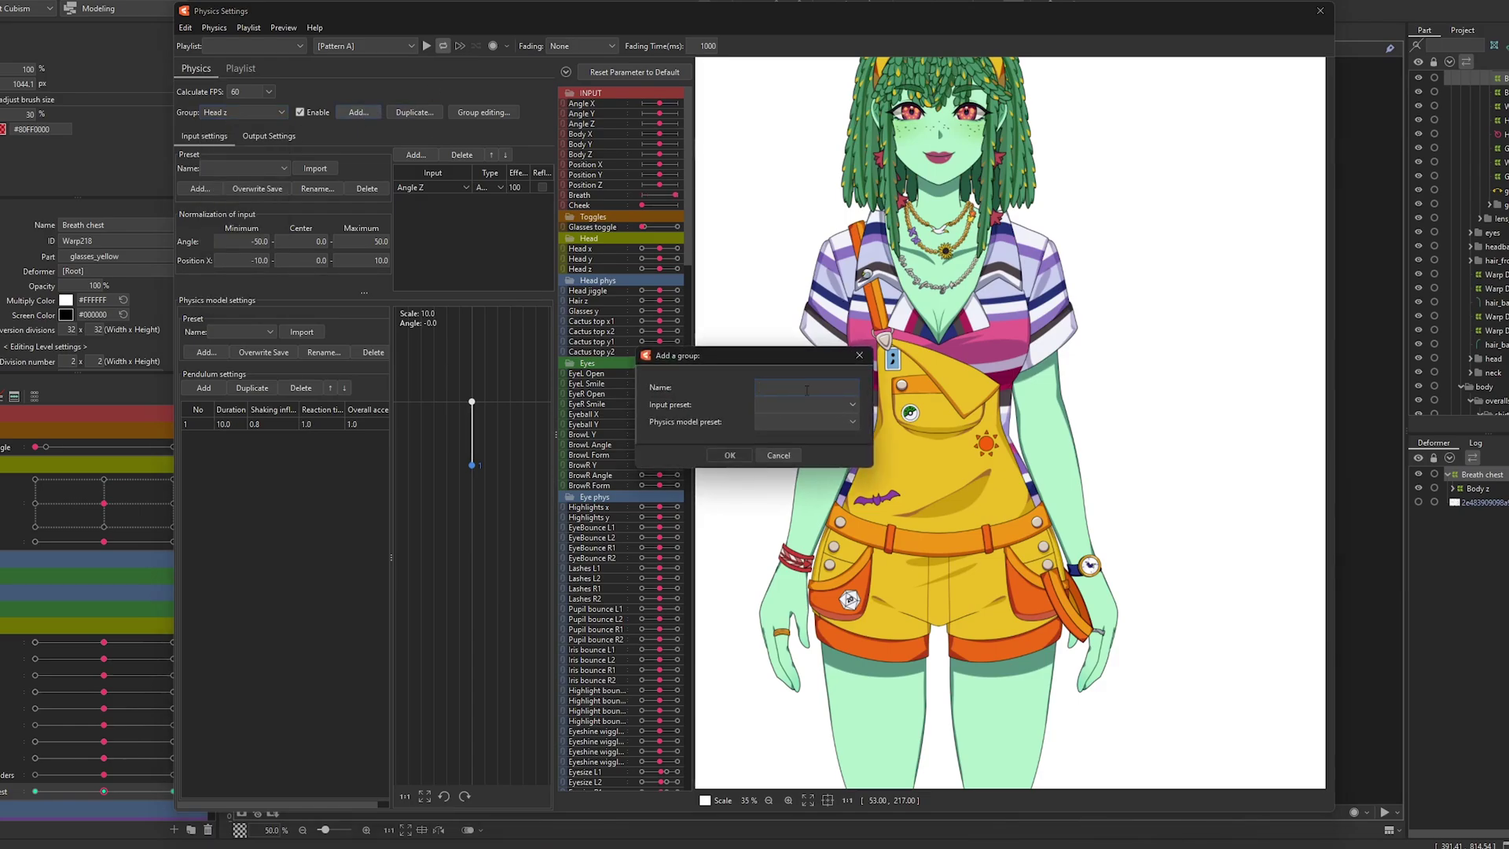
pyautogui.write('Breath')
pyautogui.click(813, 405)
pyautogui.click(791, 422)
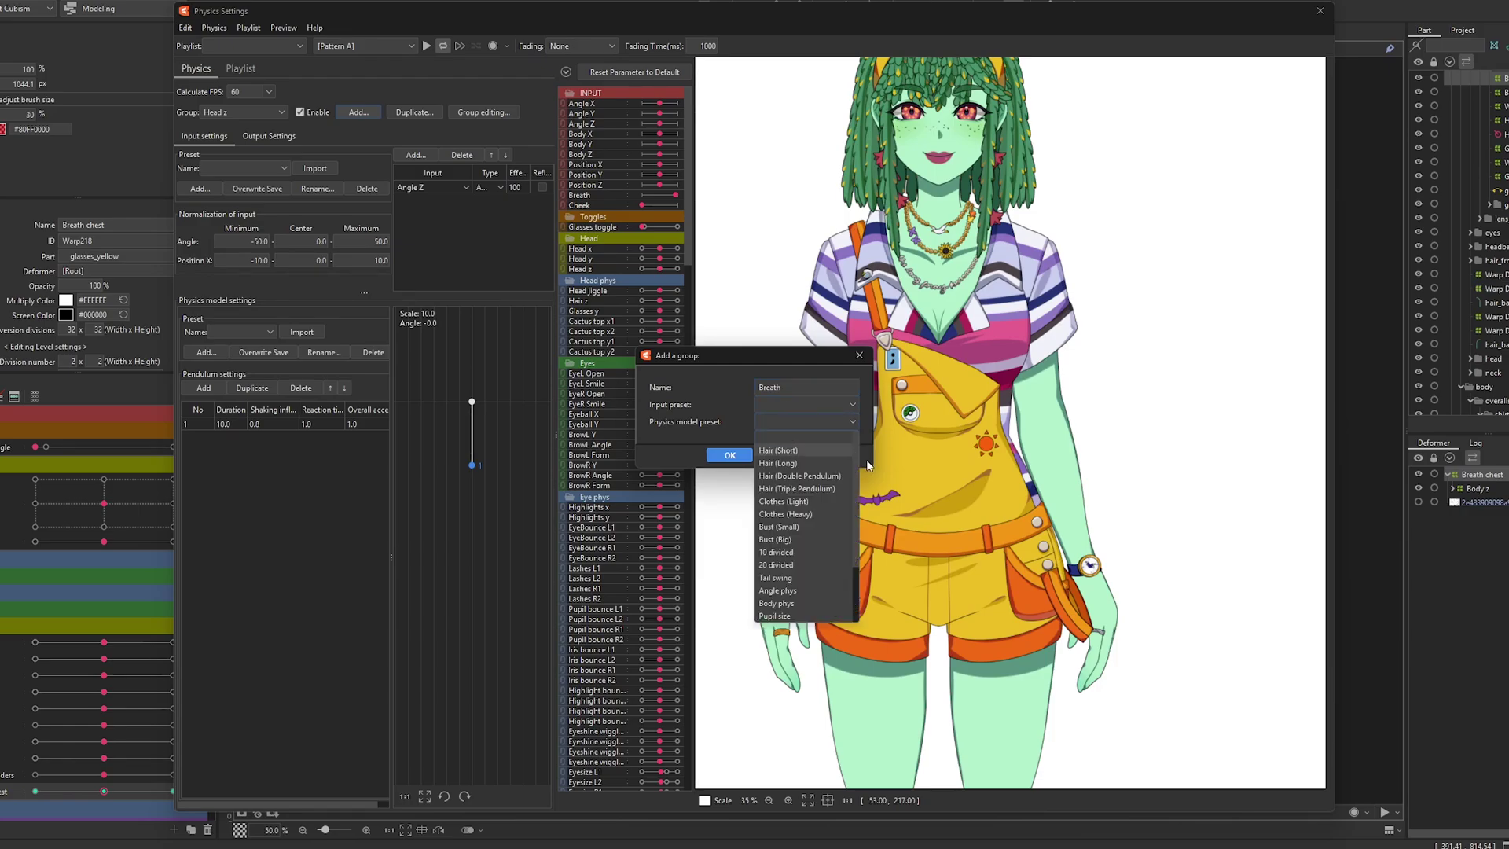
pyautogui.scroll(-2, 852, 531)
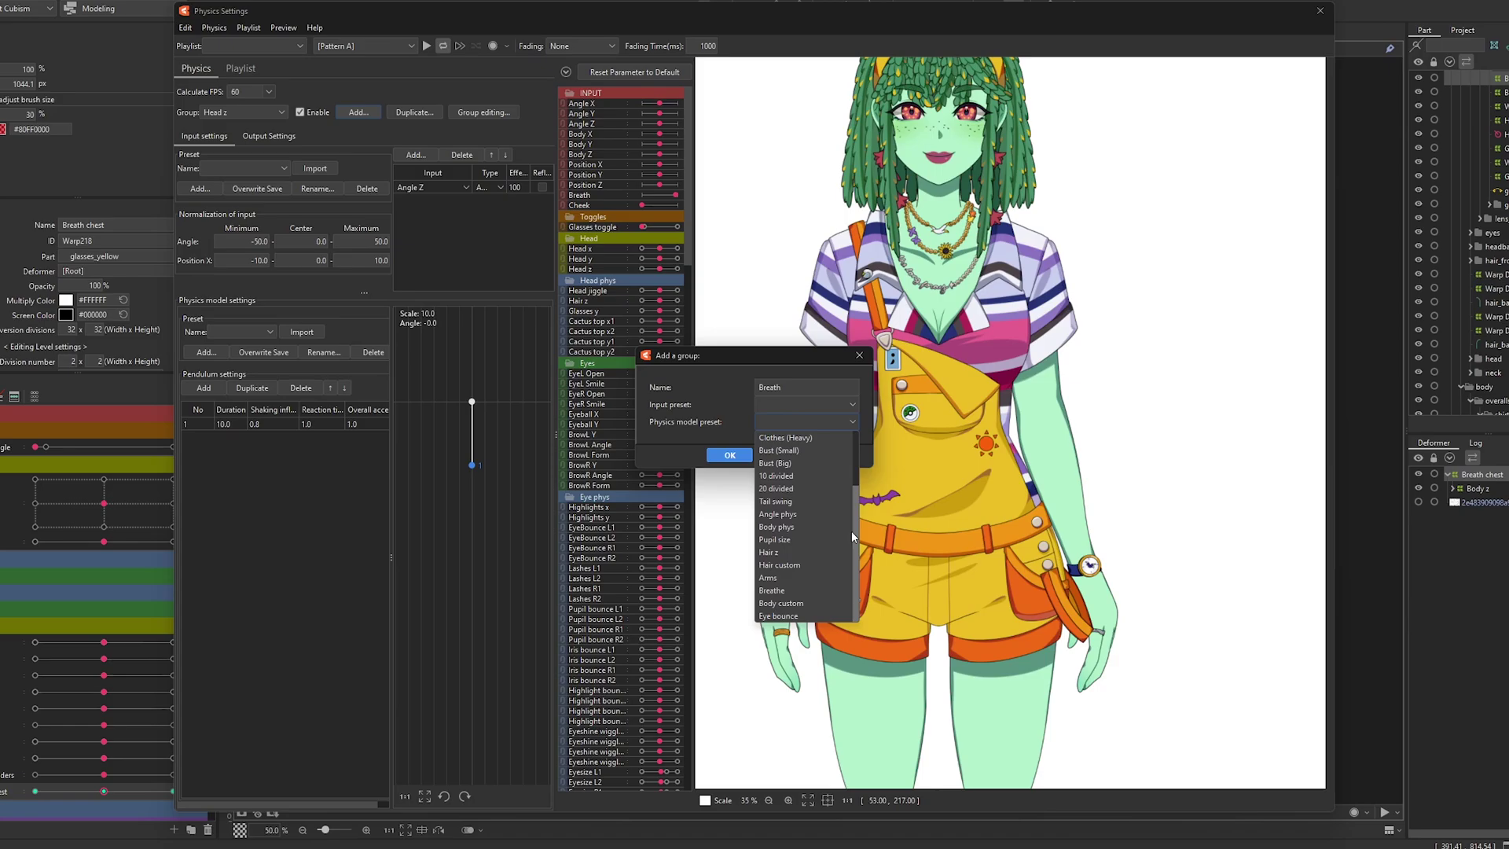
pyautogui.click(773, 590)
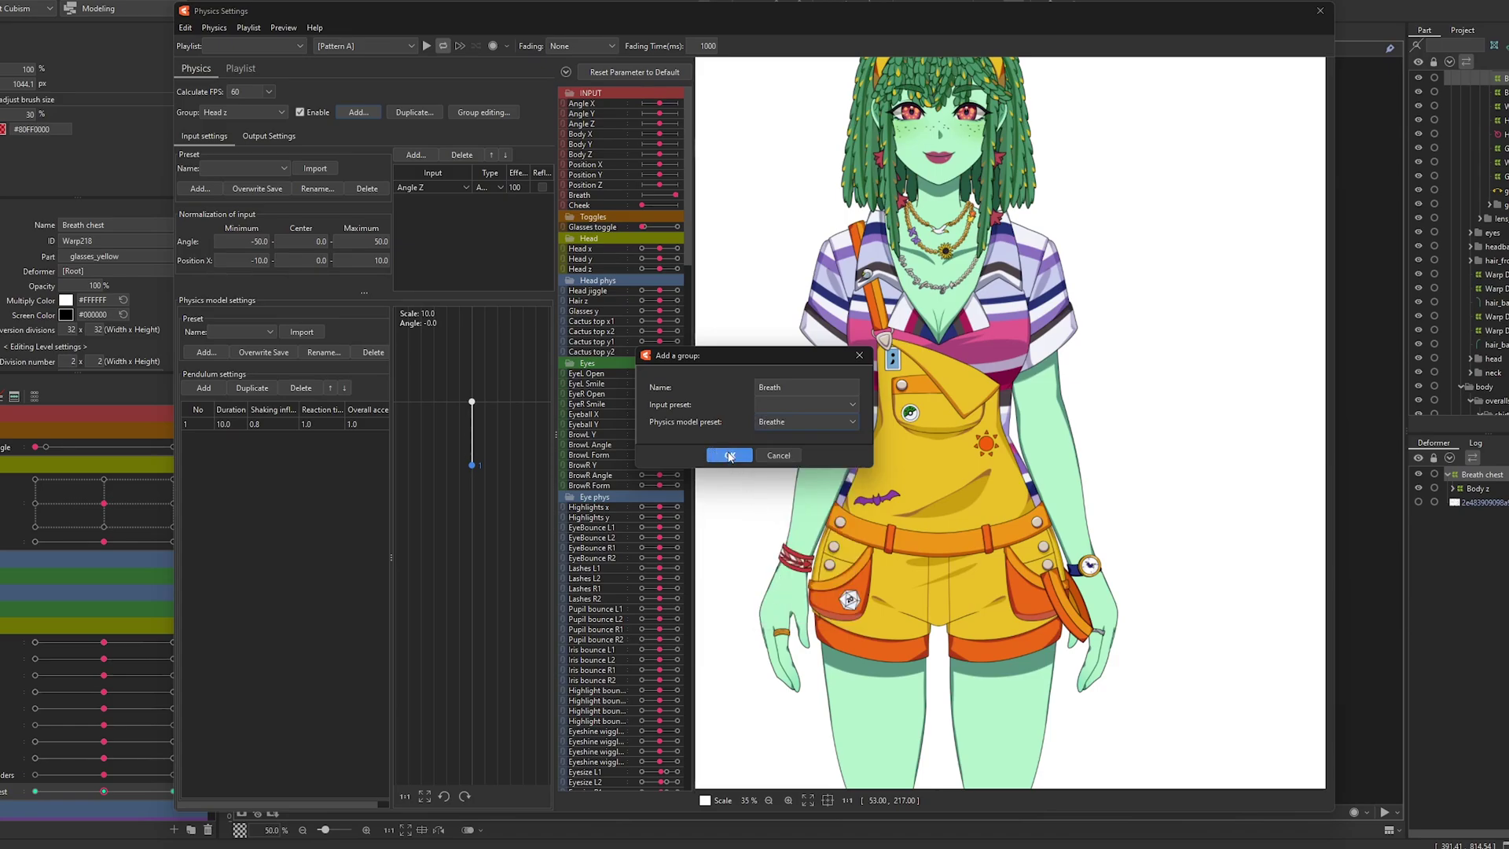
pyautogui.click(730, 456)
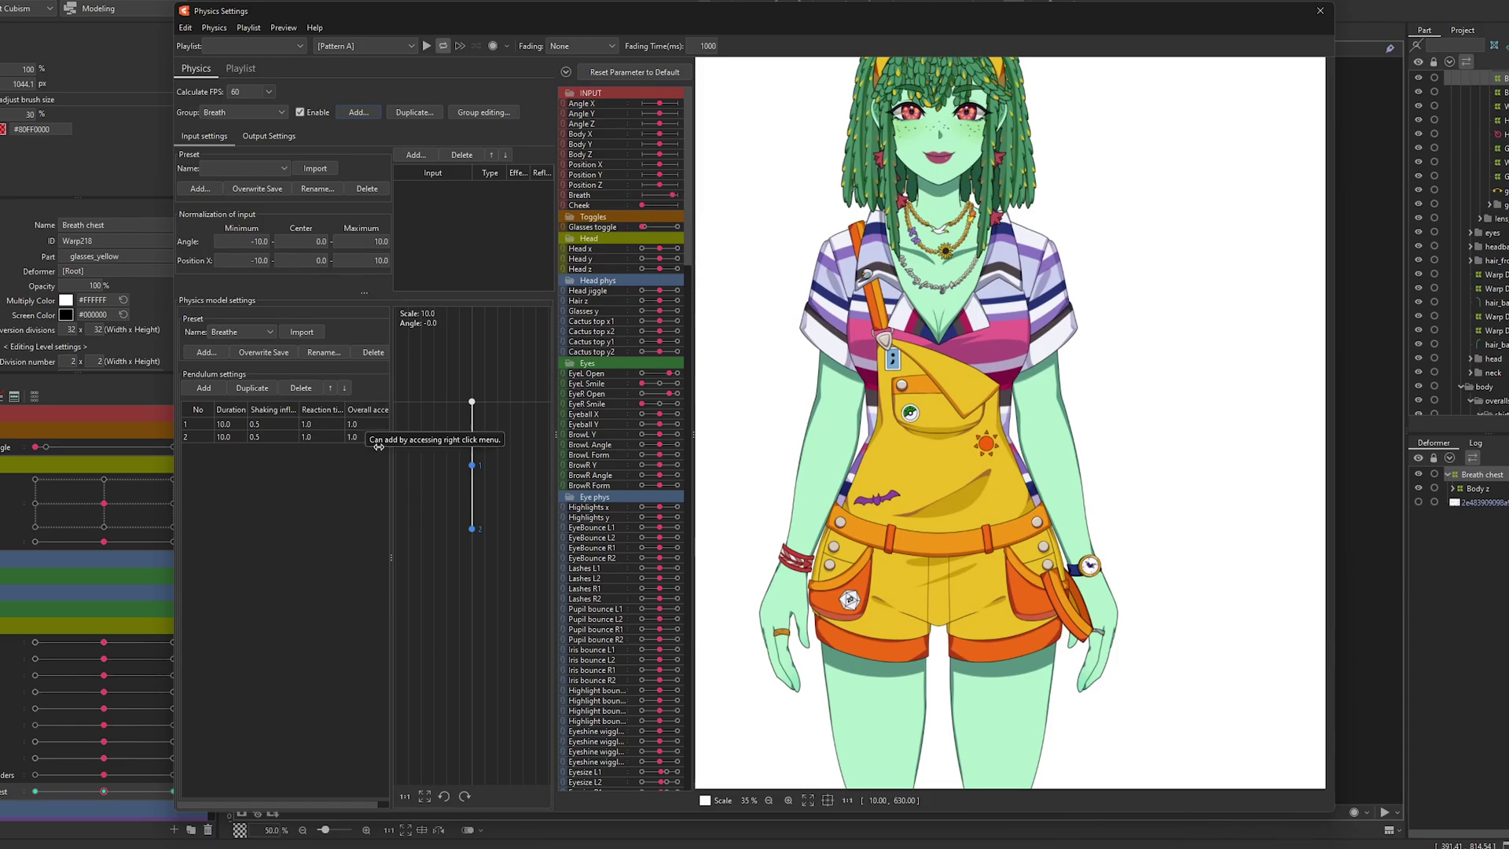
# Step: Add the Breath parameter as the input of the Breath physics group
pyautogui.click(413, 157)
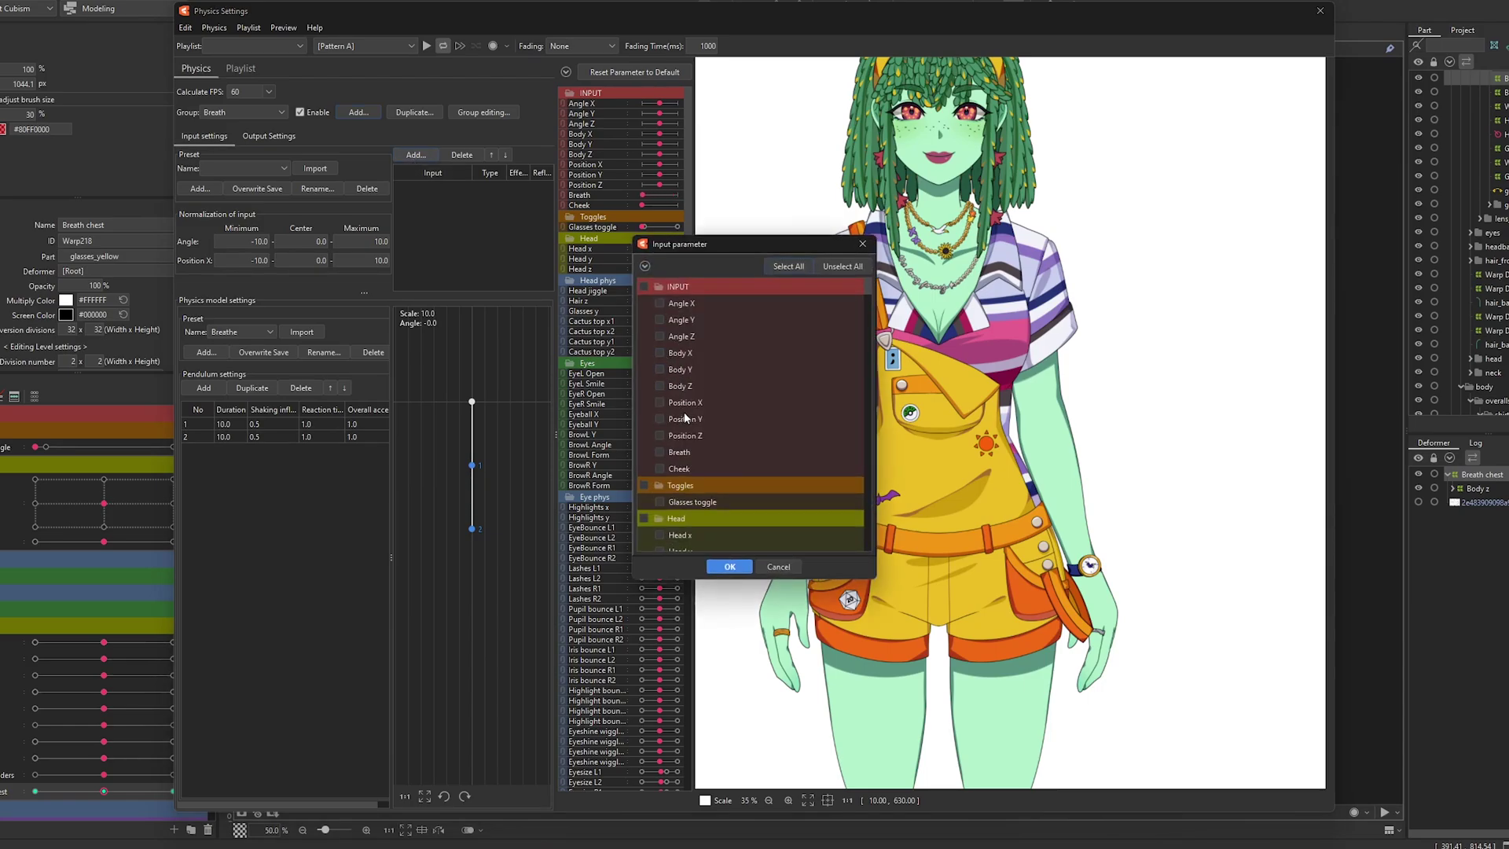
pyautogui.click(657, 452)
pyautogui.click(729, 566)
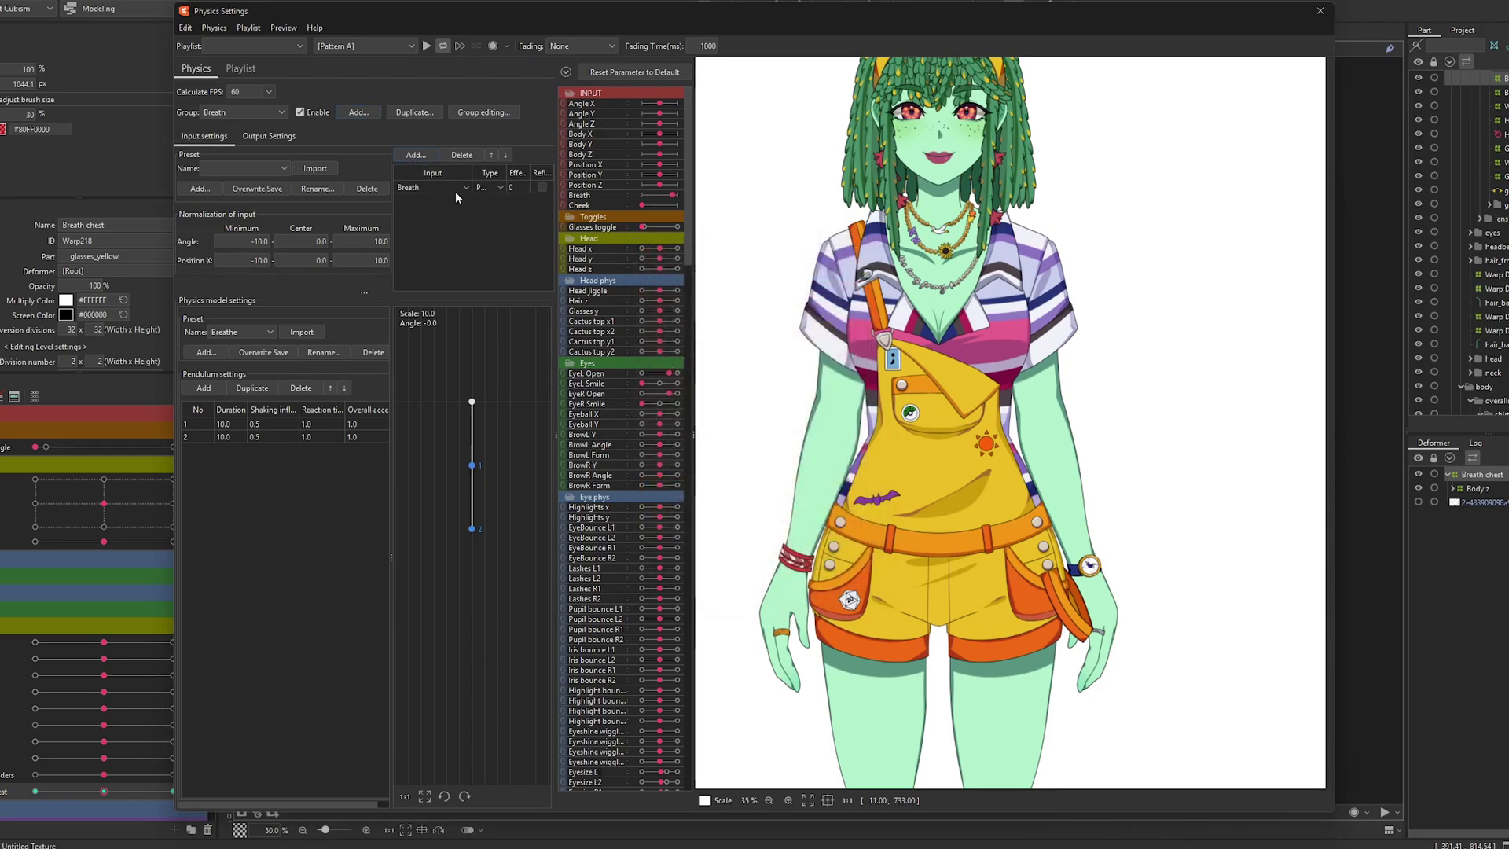
# Step: Change the Breath input's type to Angle with an effect of 100, and set the angle normalization range to -20 to 20
pyautogui.click(486, 190)
pyautogui.click(496, 212)
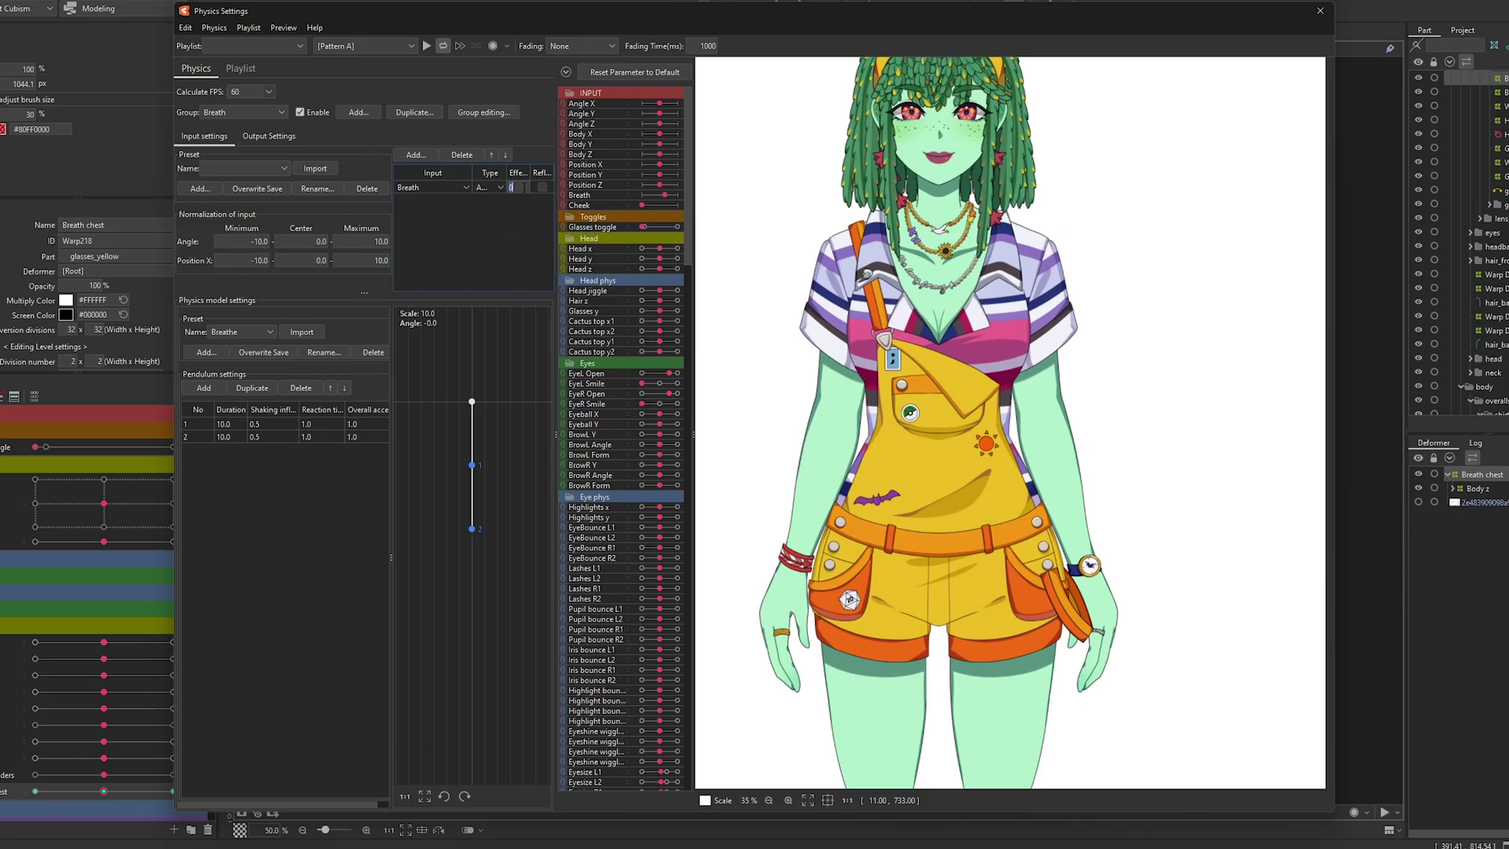
pyautogui.click(256, 241)
# Step: Add Breath shoulders on pendulum 1 and Breath chest on pendulum 2 as outputs of the Breath physics group
pyautogui.click(269, 139)
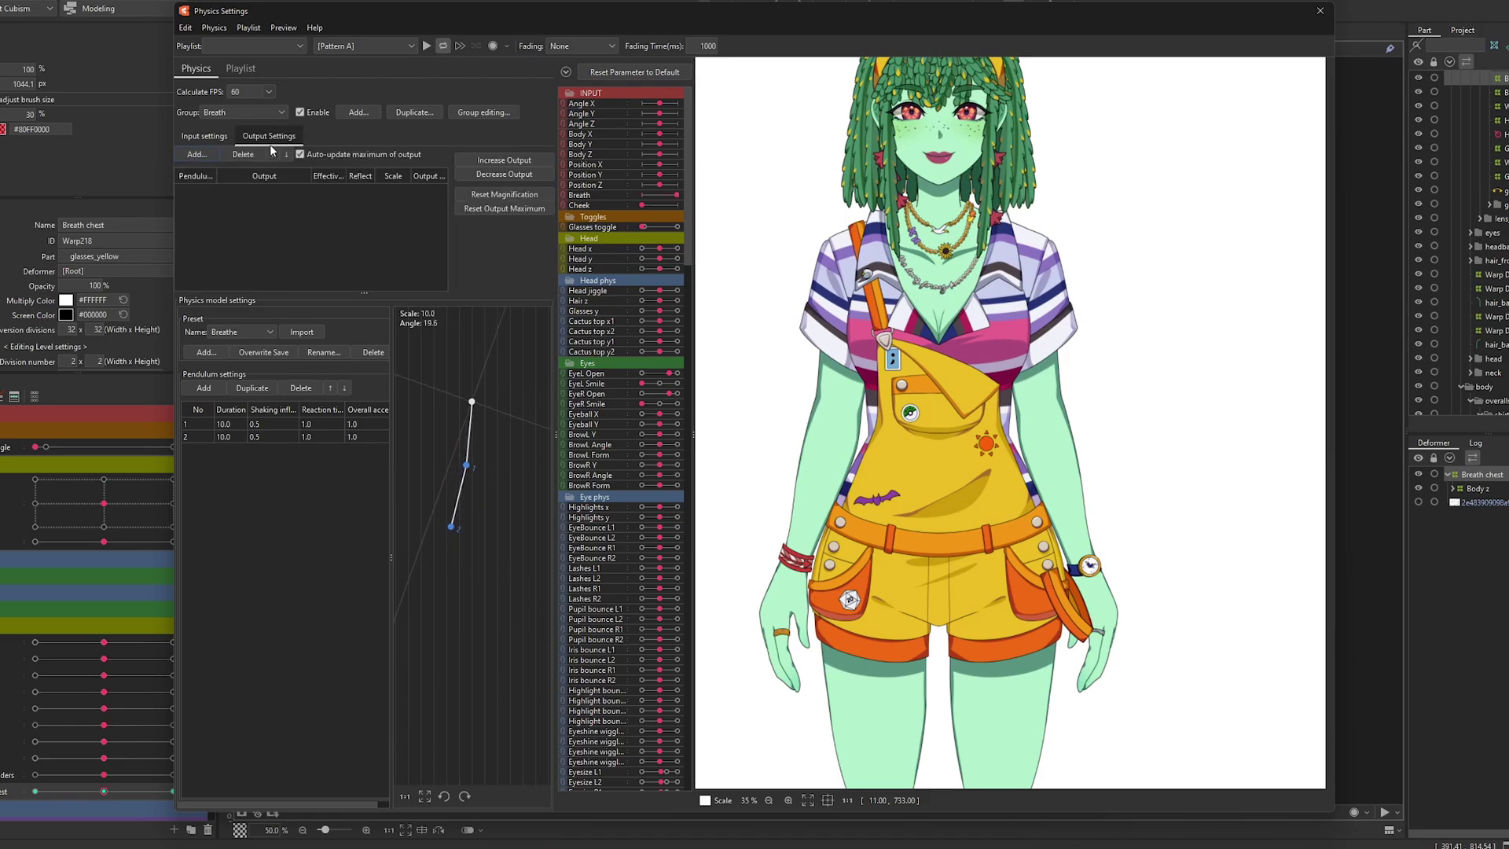
pyautogui.click(197, 154)
pyautogui.moveTo(870, 308); pyautogui.dragTo(869, 335)
pyautogui.scroll(-8, 660, 456)
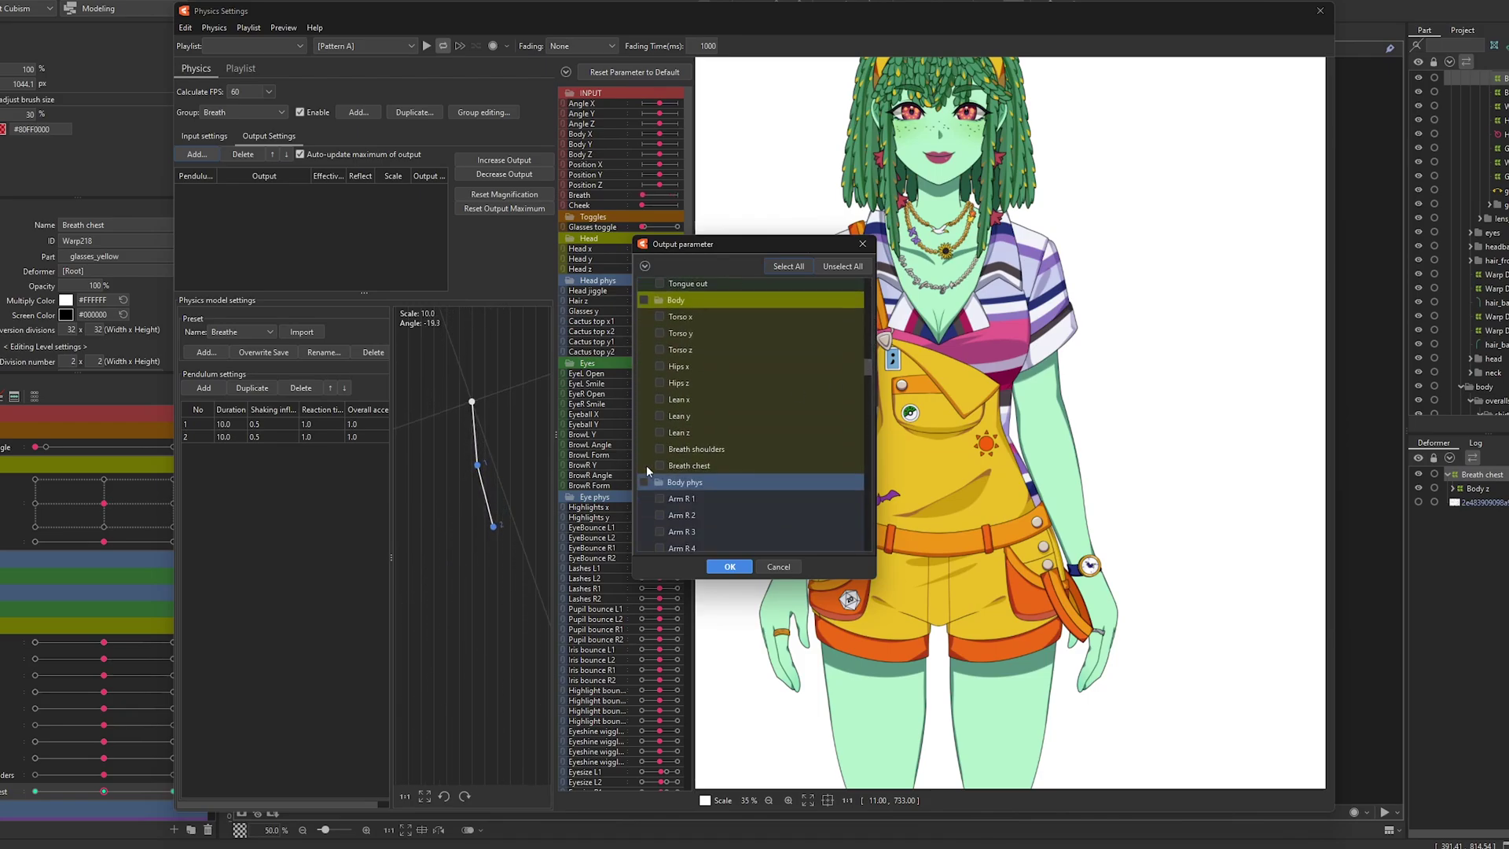
pyautogui.click(660, 449)
pyautogui.click(660, 465)
pyautogui.click(728, 567)
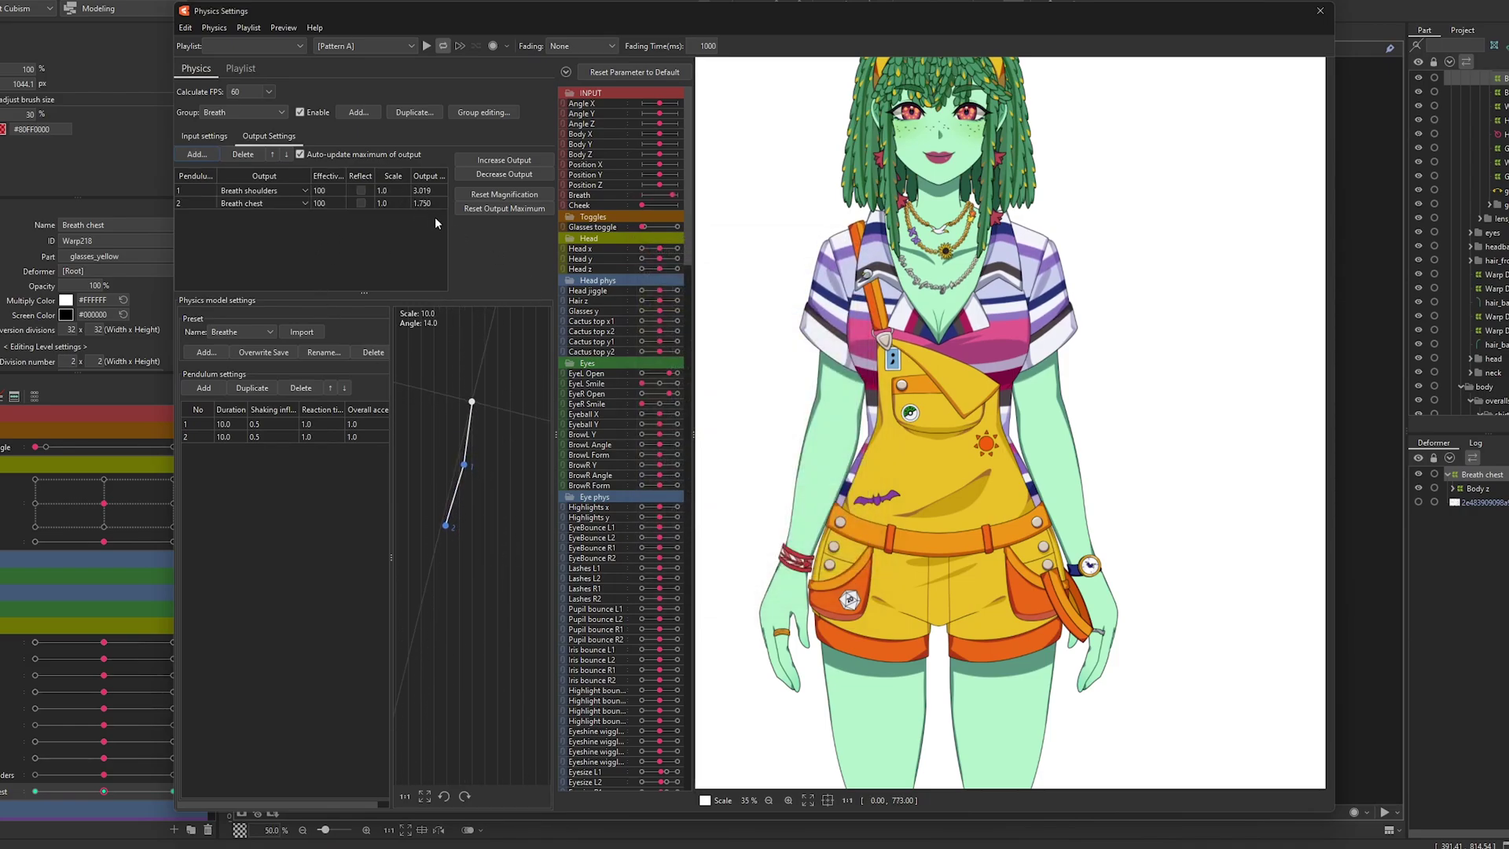
# Step: Increase and then decrease the output magnification of both breath outputs to fit their parameter ranges
pyautogui.click(511, 158)
pyautogui.click(796, 430)
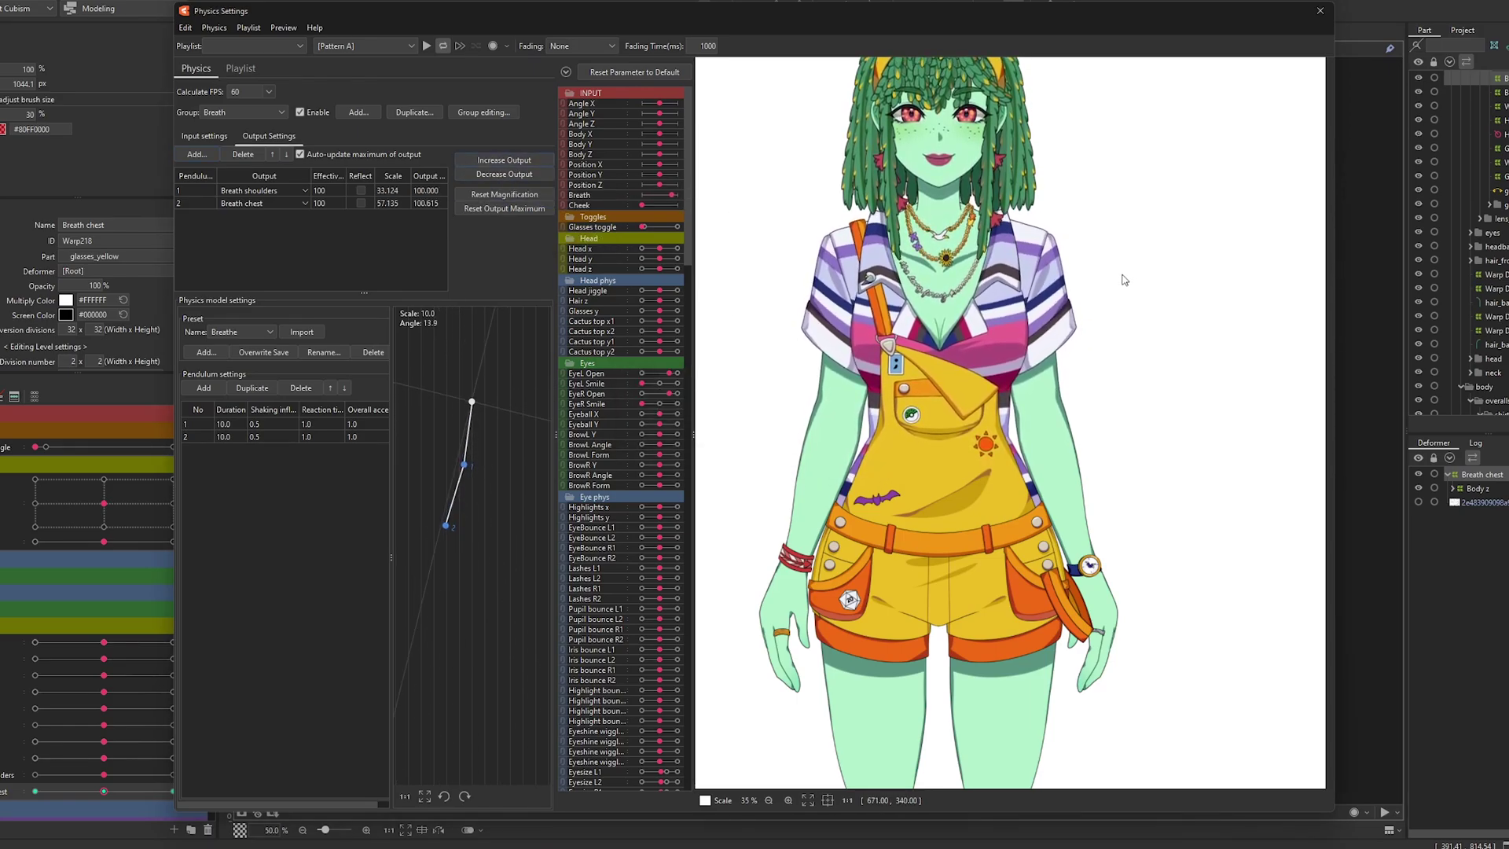
pyautogui.click(515, 174)
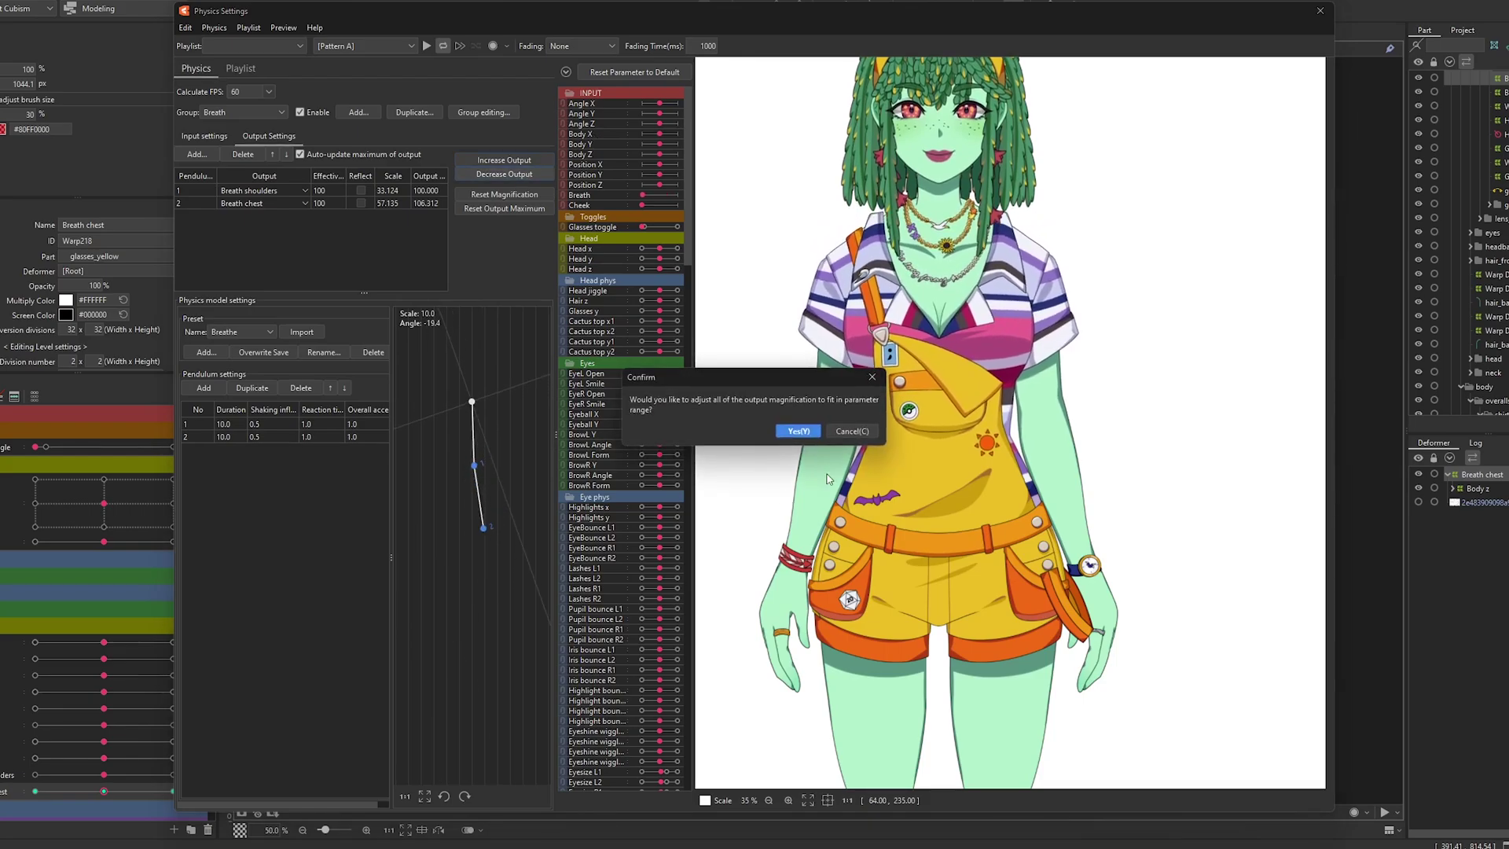
pyautogui.click(799, 431)
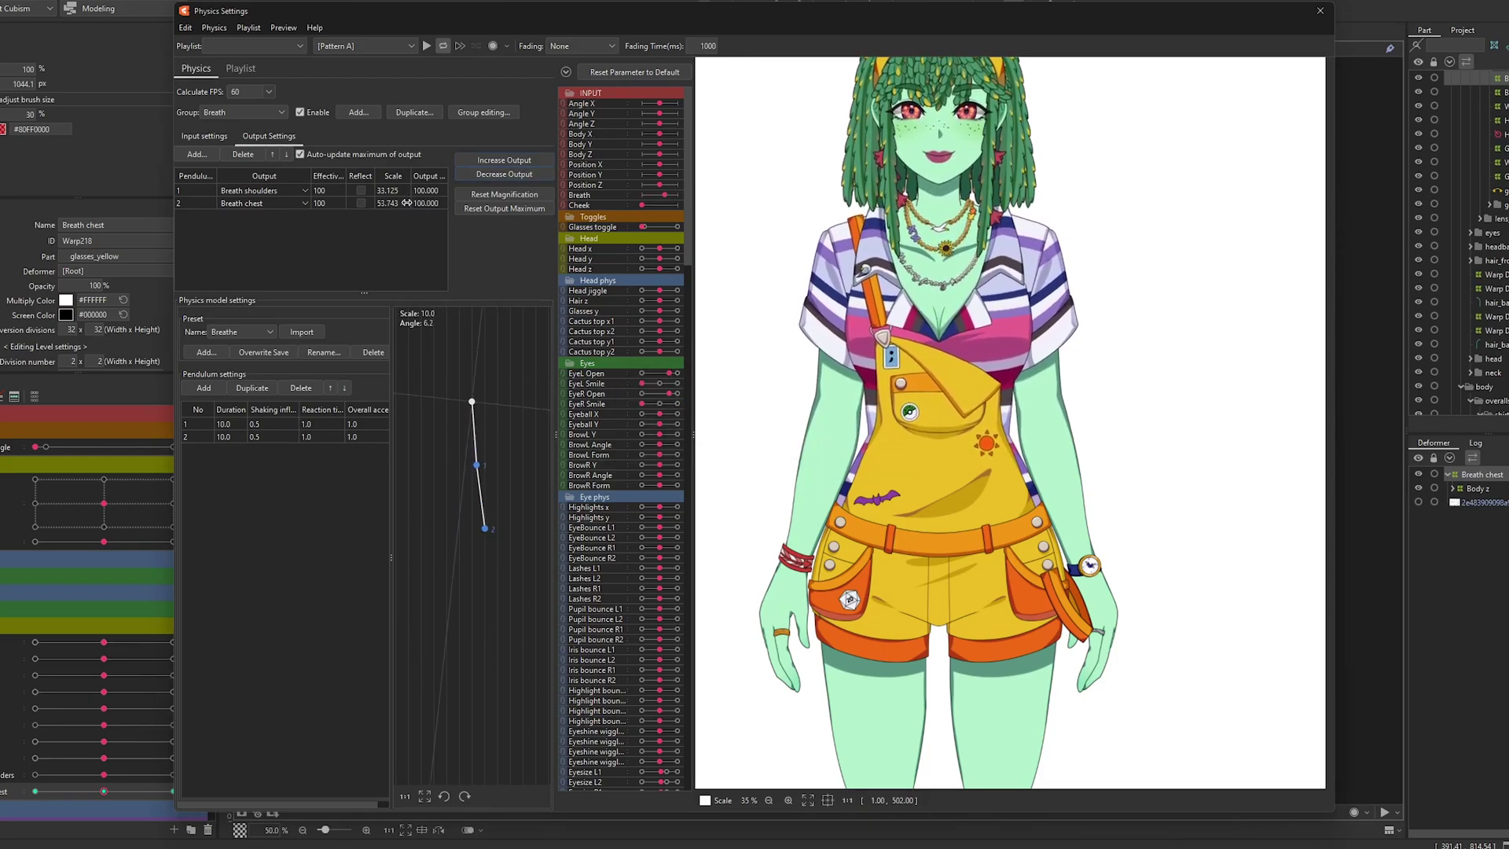
# Step: Set the output scale to 32 for Breath shoulders and 52 for Breath chest
pyautogui.doubleClick(391, 190)
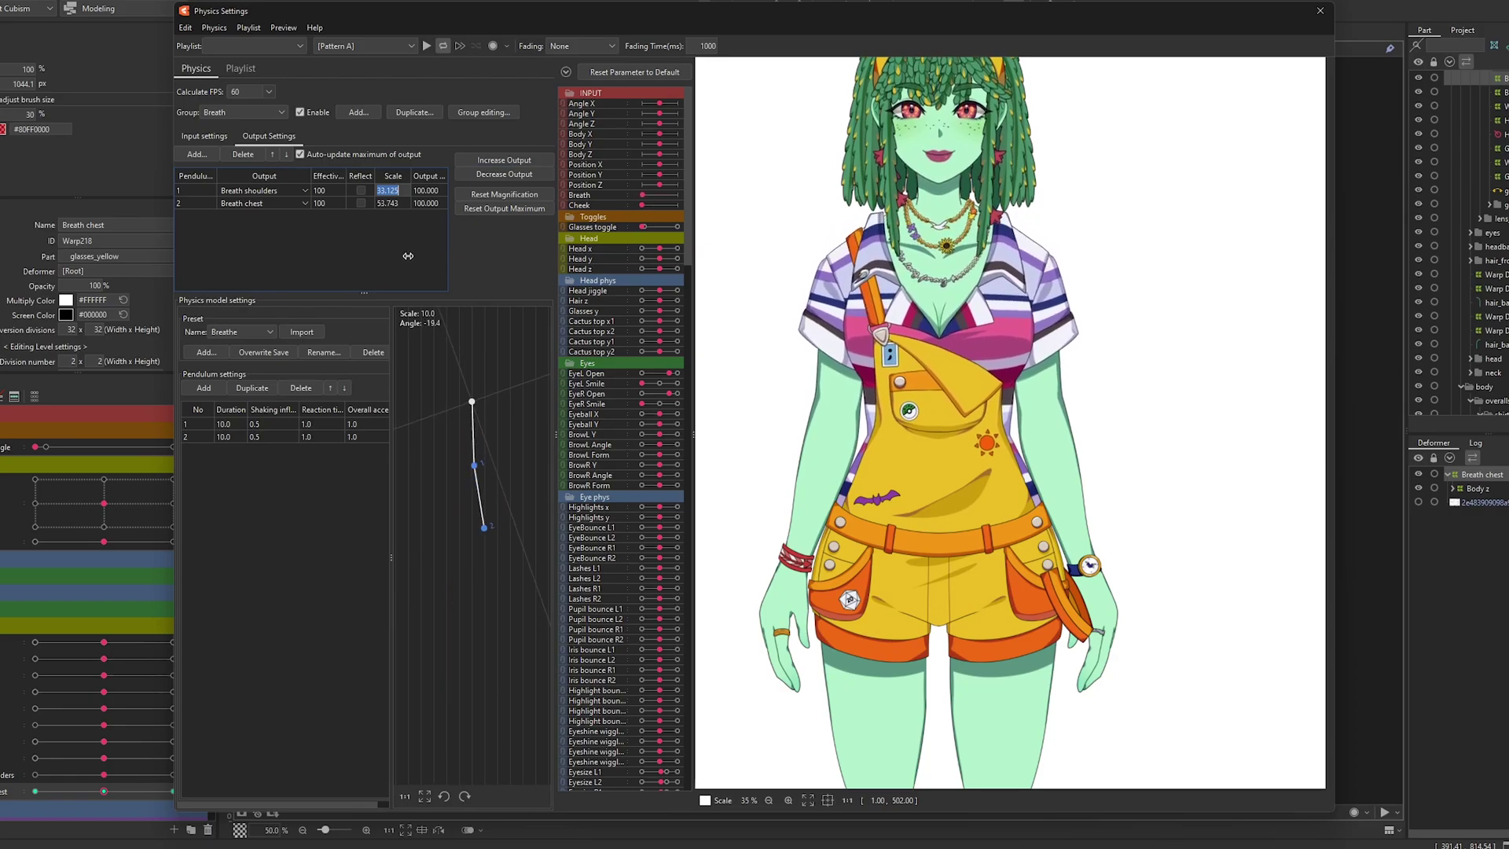
pyautogui.write('32')
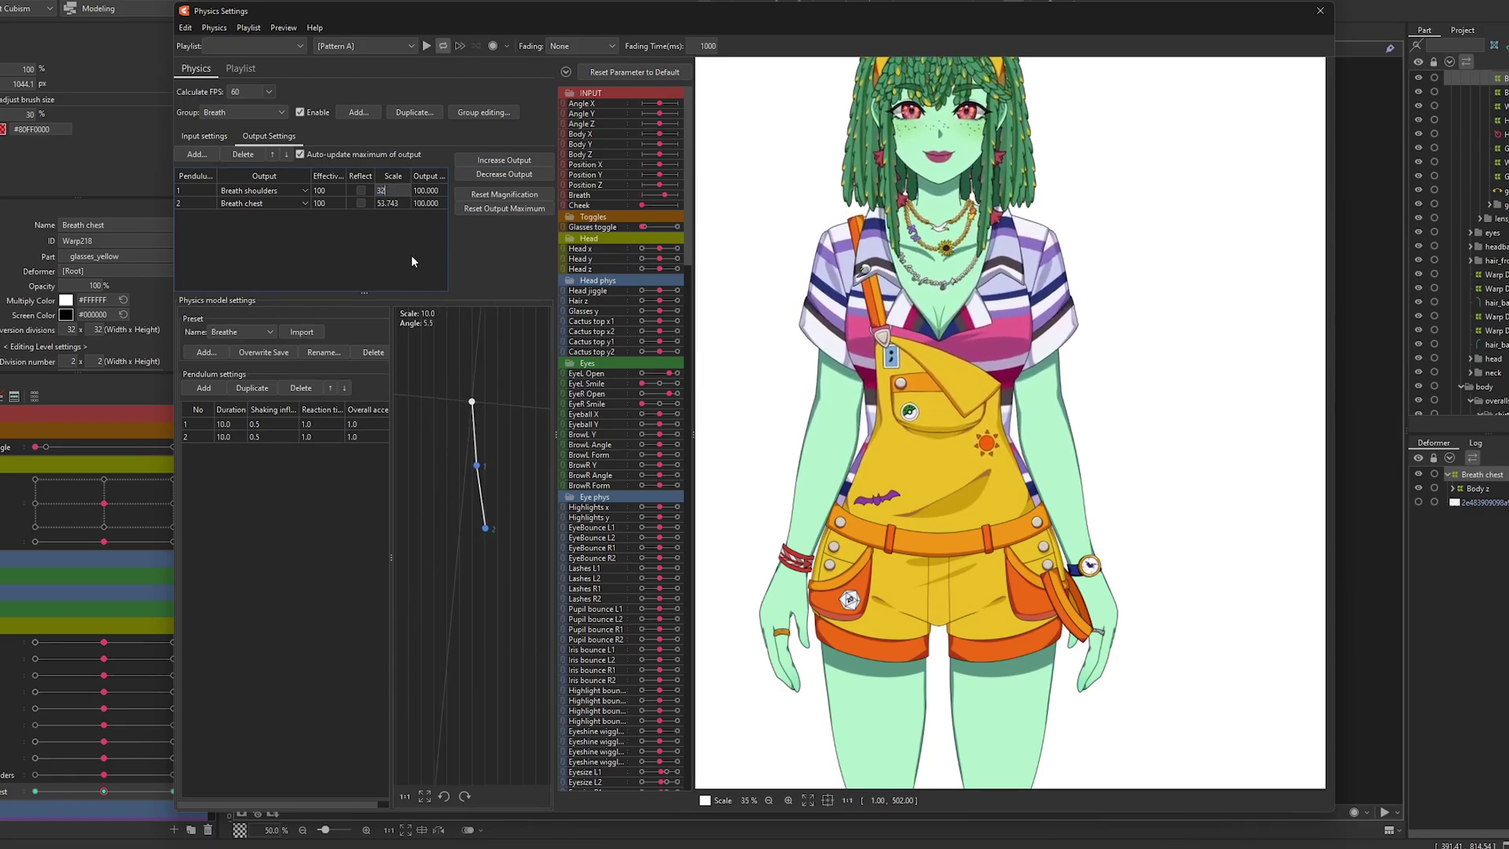
pyautogui.press('Return')
pyautogui.doubleClick(393, 203)
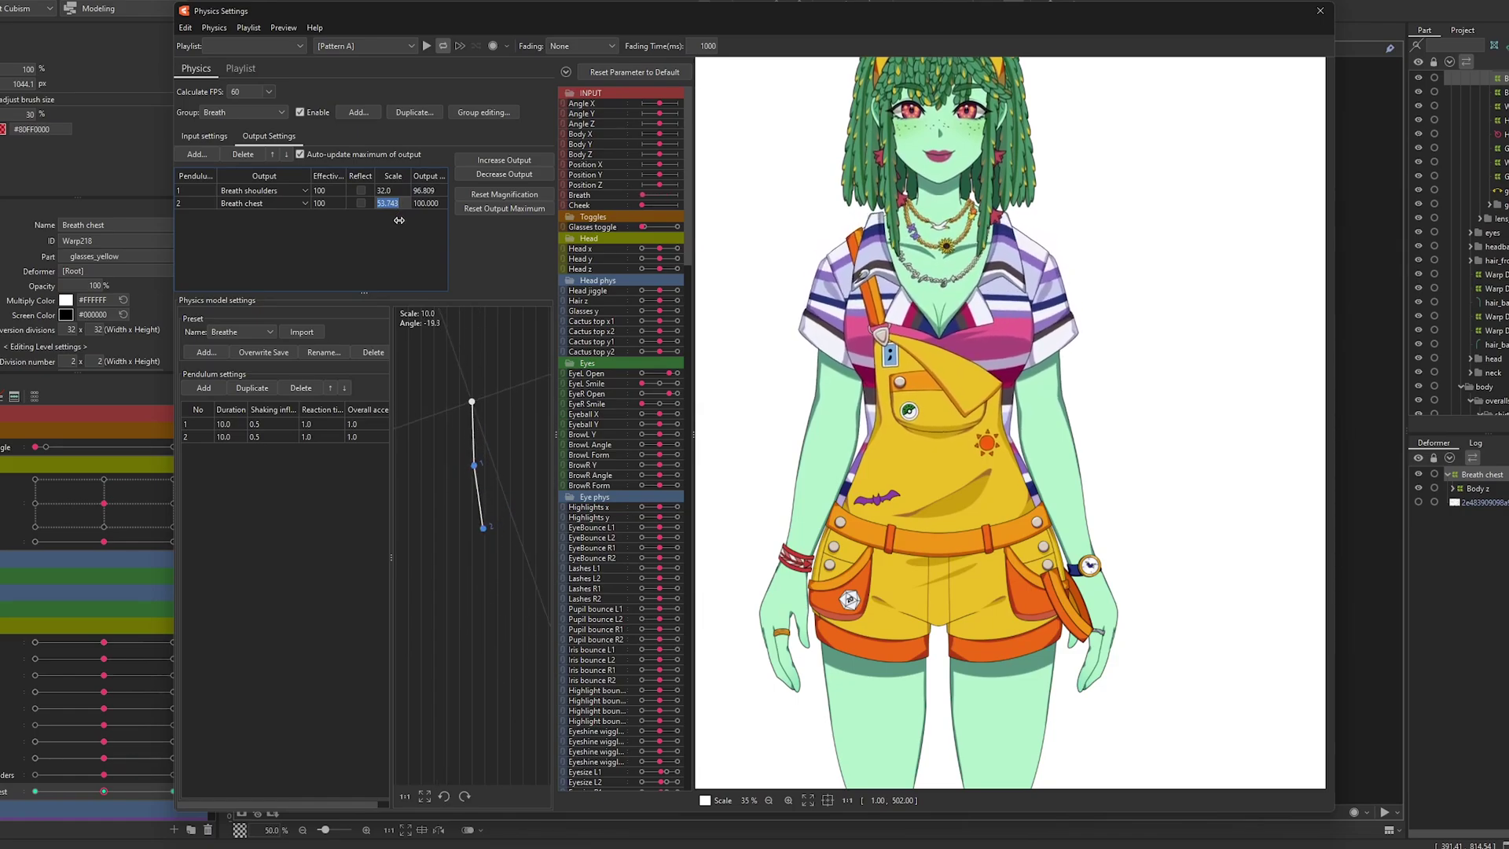
pyautogui.write('52')
pyautogui.press('Return')
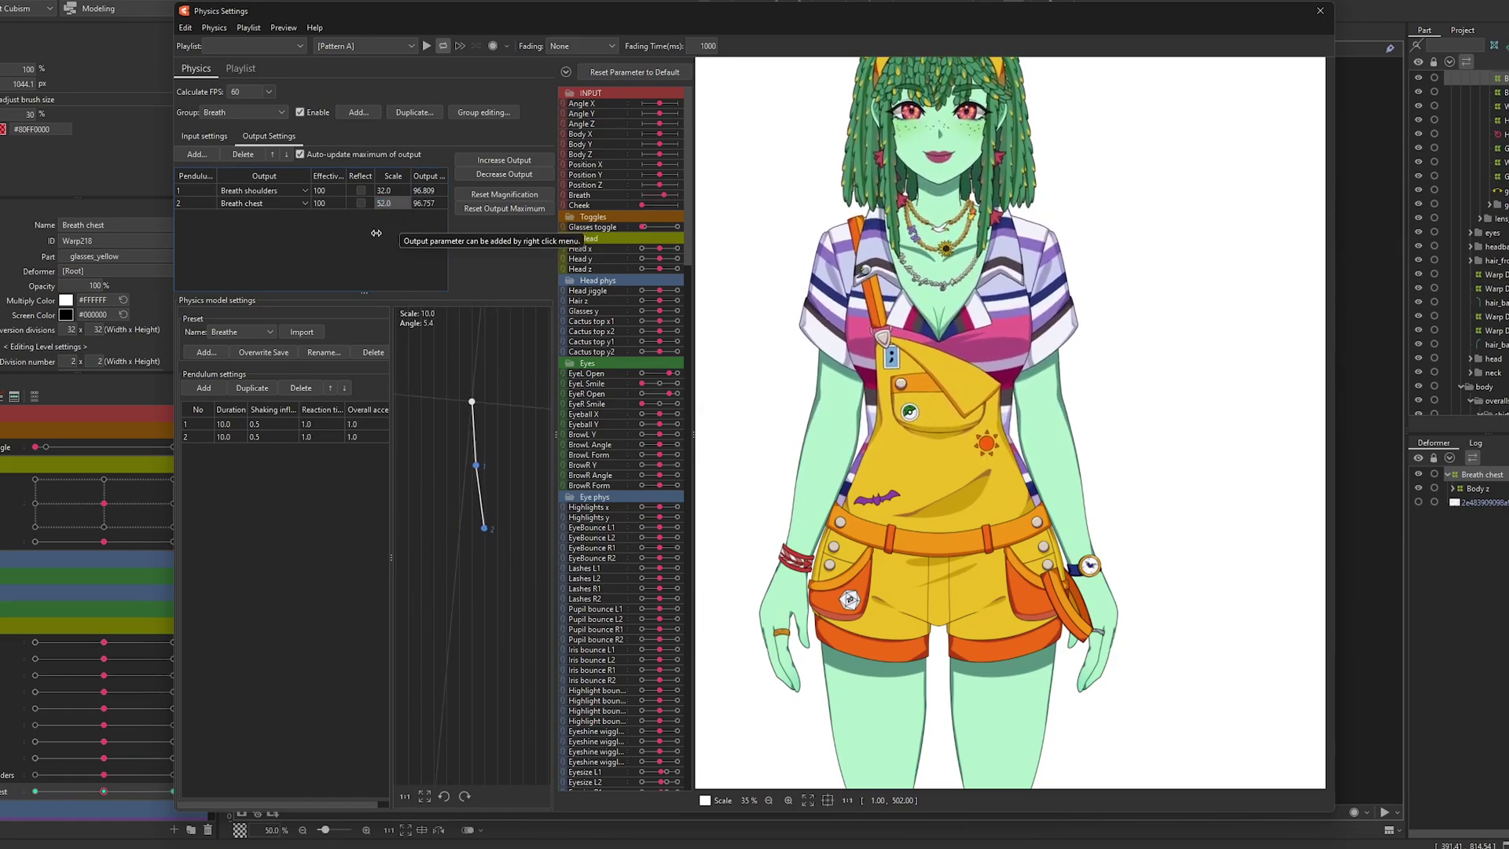
# Step: Set the output effectiveness to 20 for Breath shoulders and 40 for Breath chest, checking the motion in the preview
pyautogui.doubleClick(331, 190)
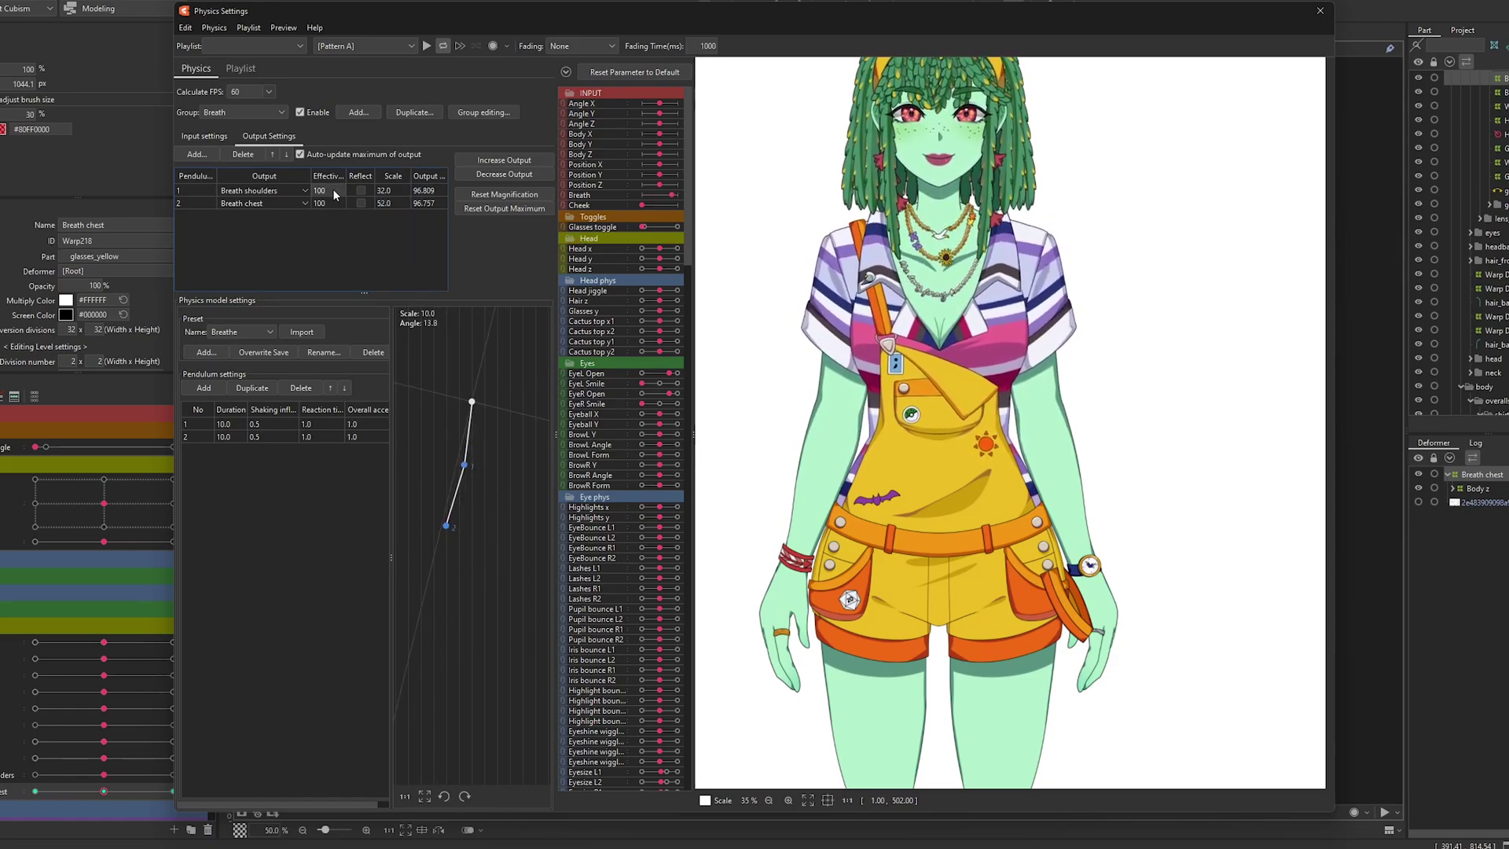
pyautogui.write('50')
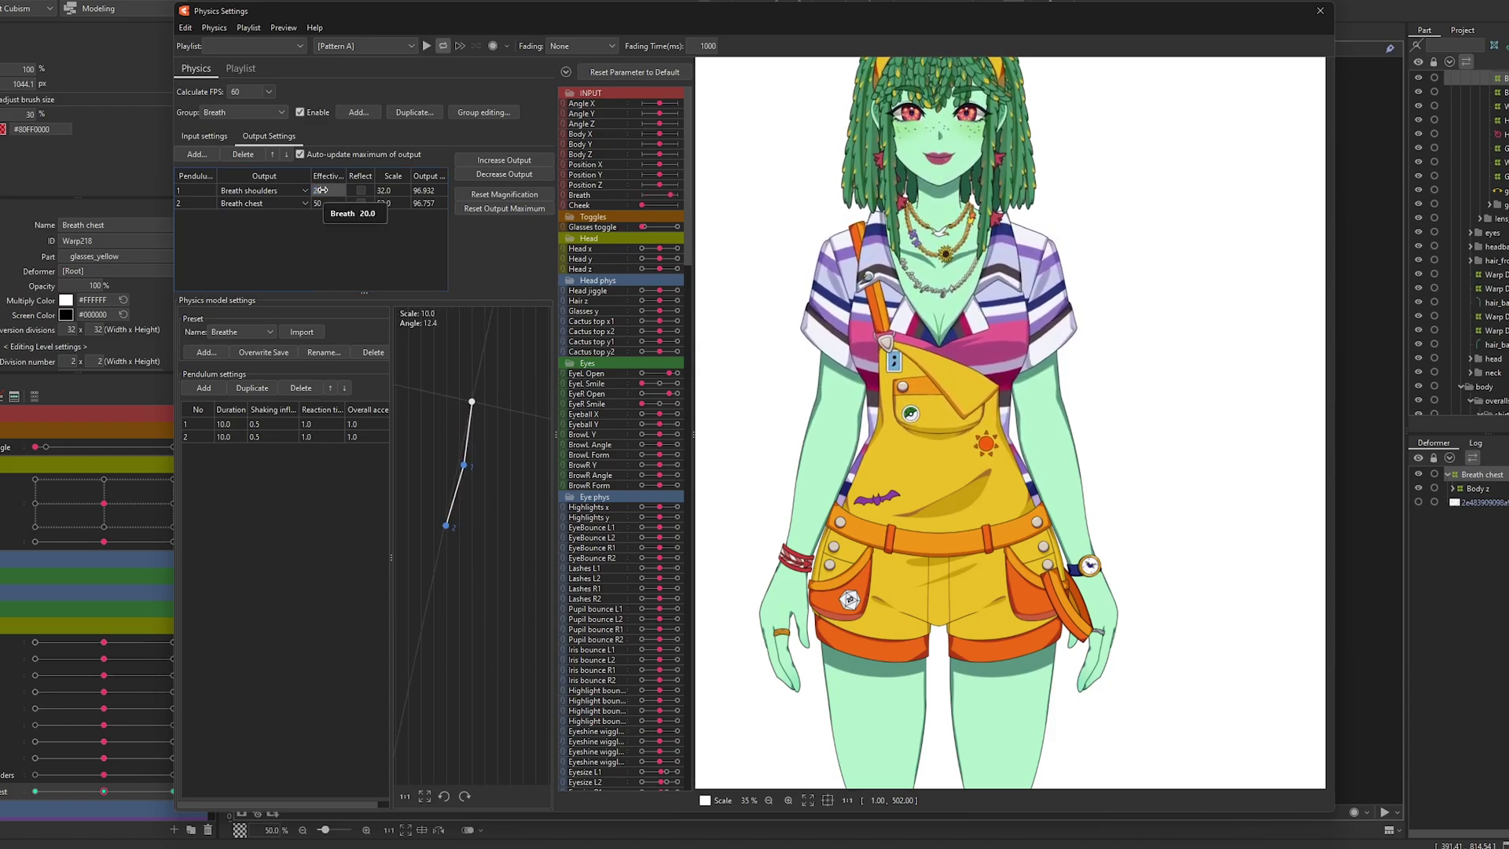
pyautogui.click(317, 203)
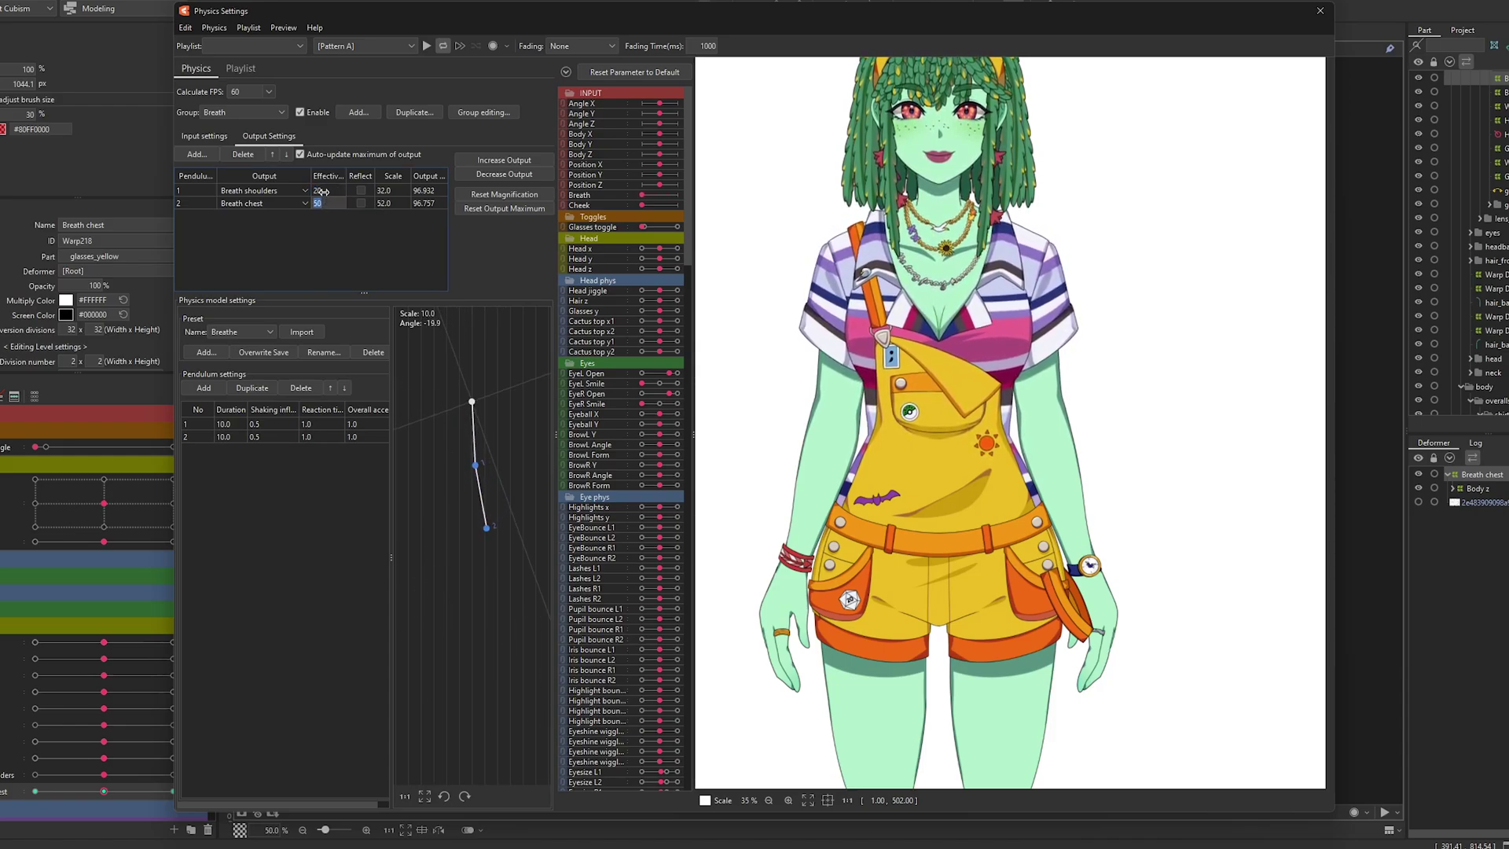
pyautogui.write('40')
pyautogui.press('Return')
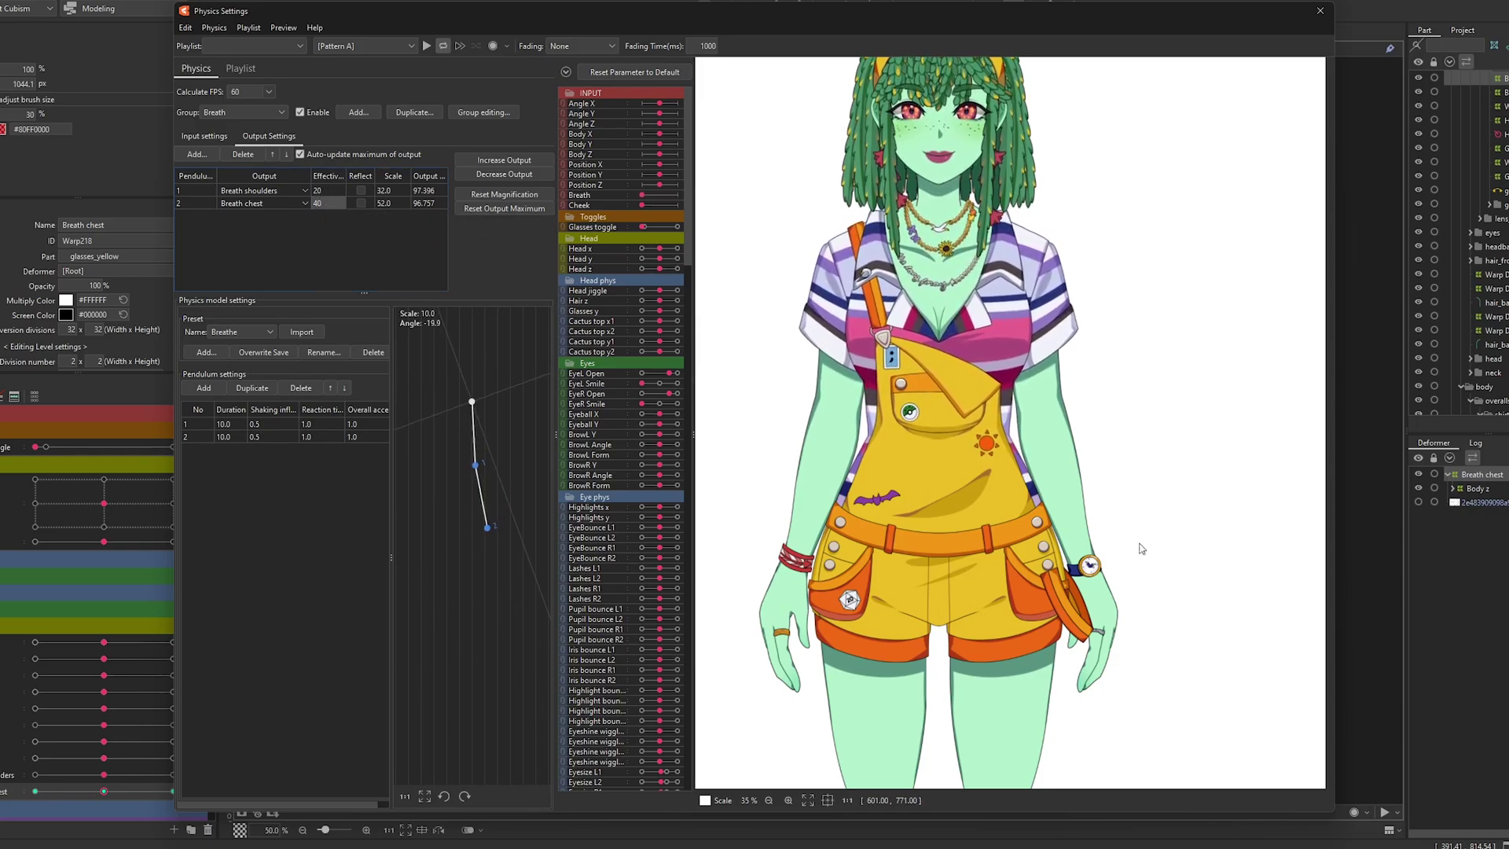
pyautogui.scroll(-1, 1165, 416)
pyautogui.scroll(1, 1164, 415)
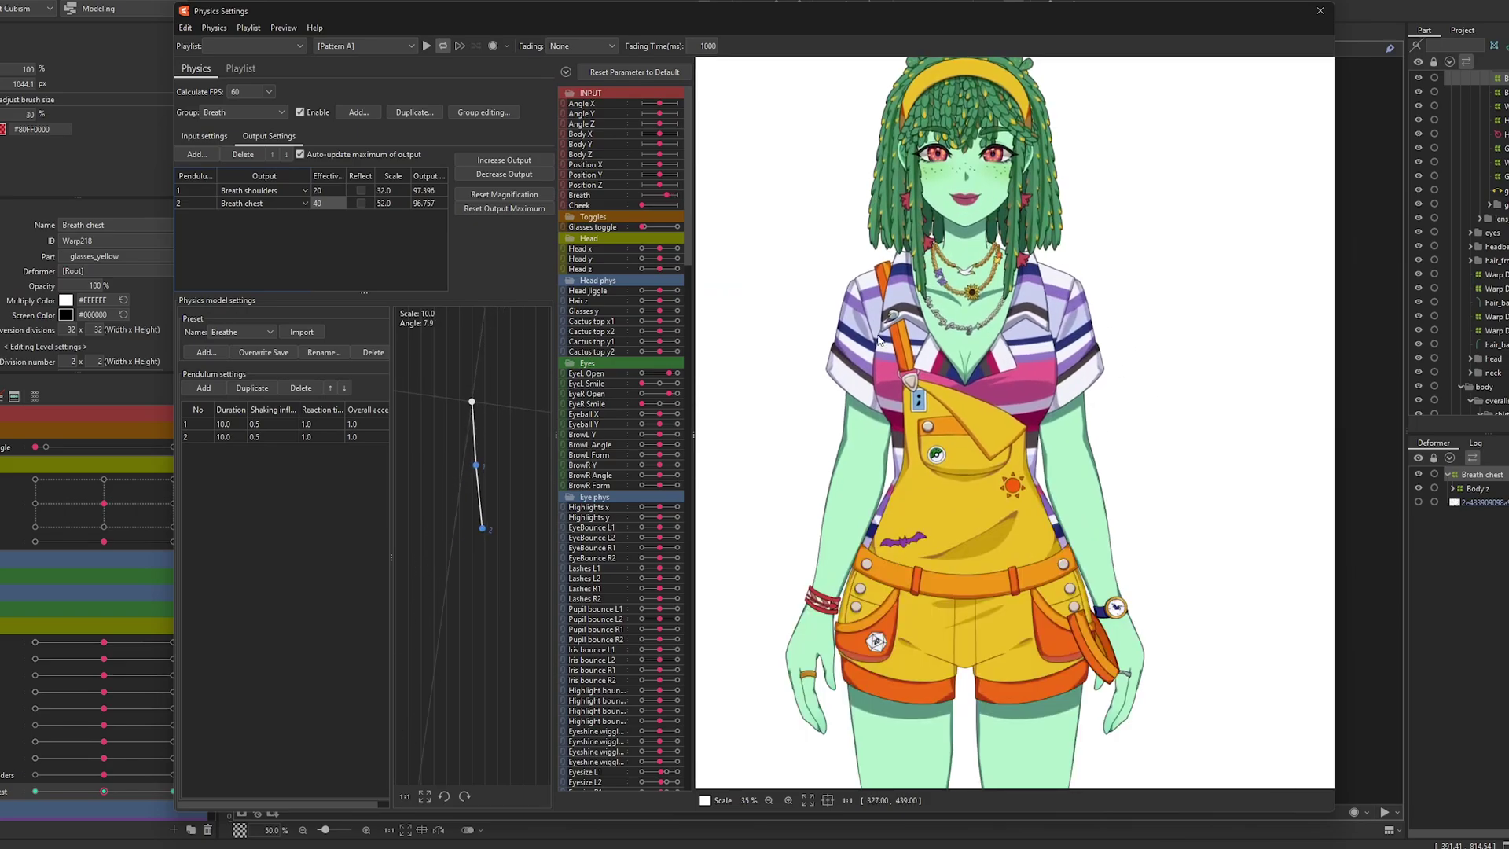